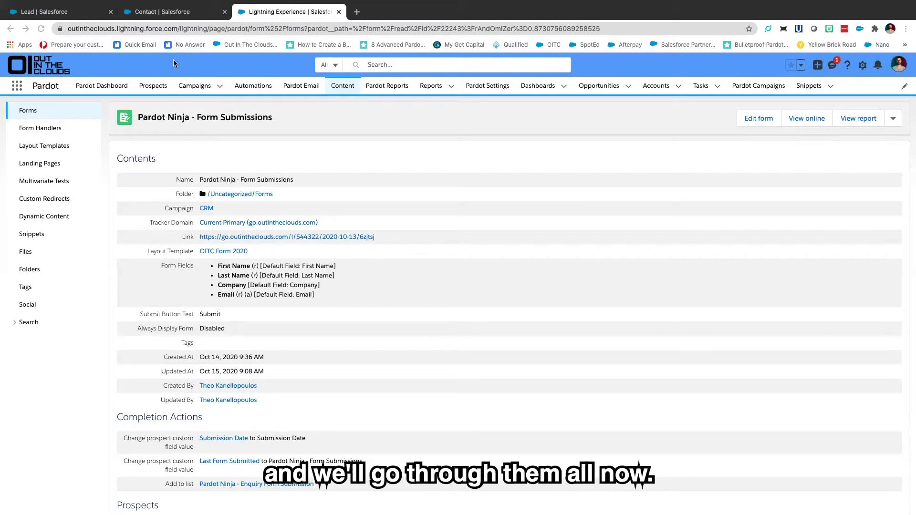
Switch to Salesforce Setup's Lead Fields & Relationships list filtered to the submission fields
mouse_move(72, 14)
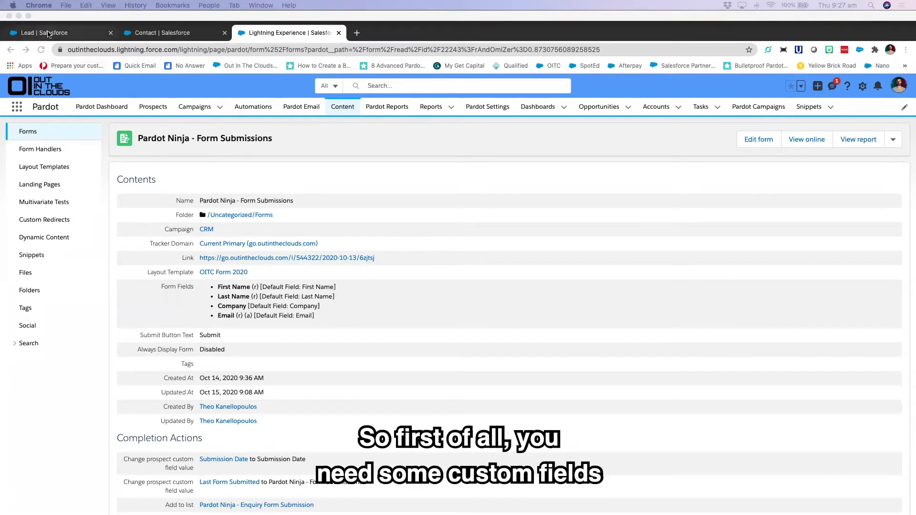
click(49, 33)
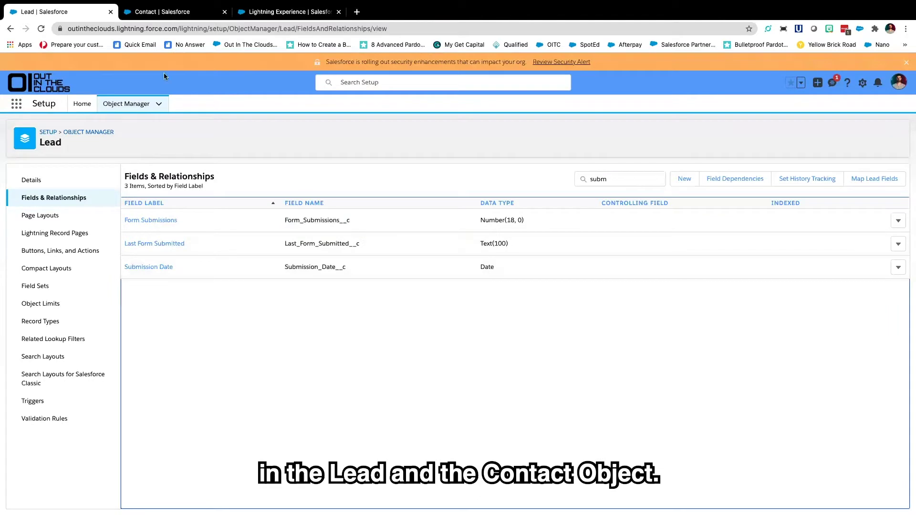
Compare Form Submissions, Last Form Submitted and Submission Date fields on the Contact and Lead objects
click(163, 12)
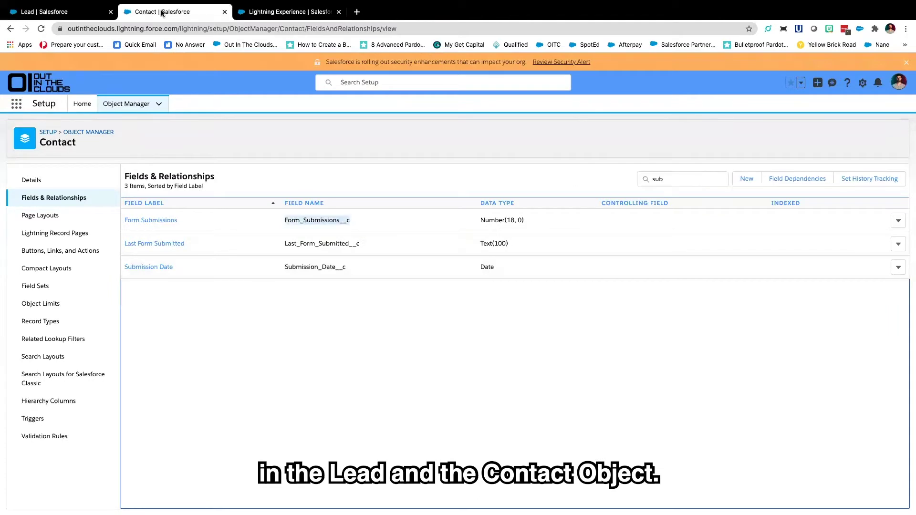
click(77, 14)
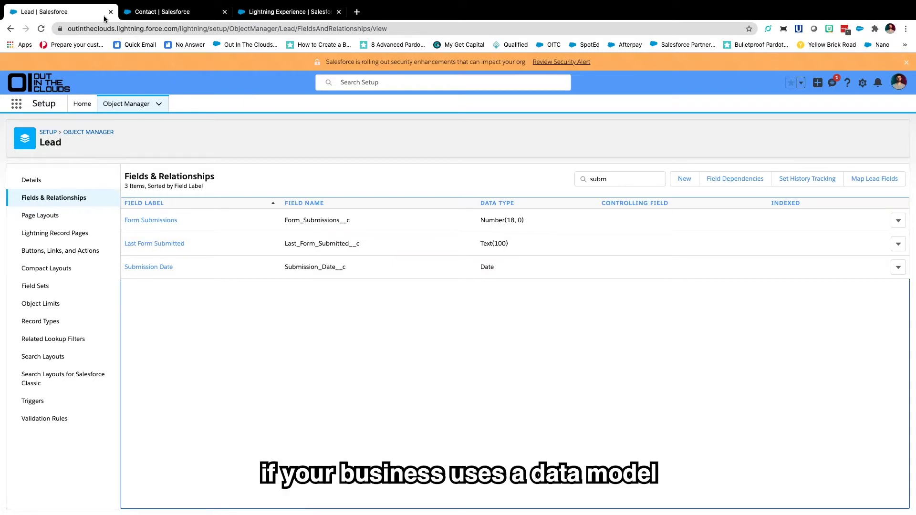
Match the Contact and Lead submission field API names, then go back to the Pardot form
click(152, 16)
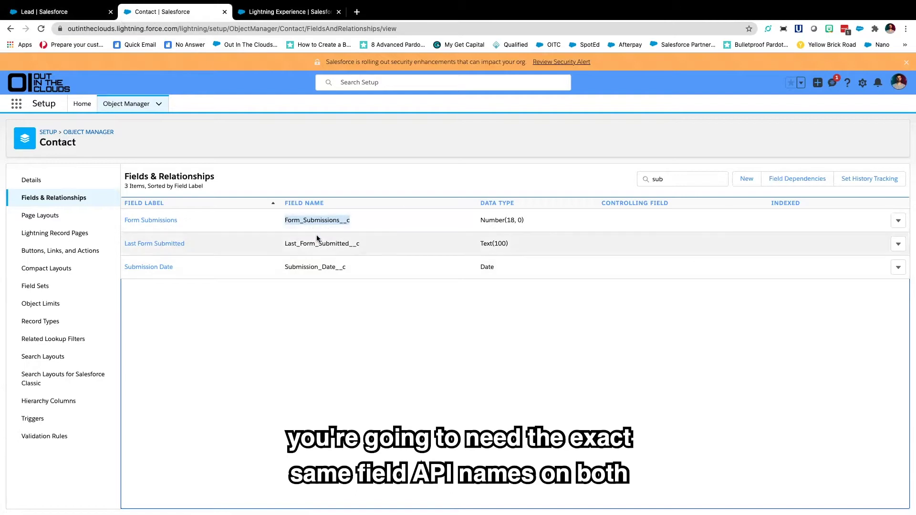
click(67, 14)
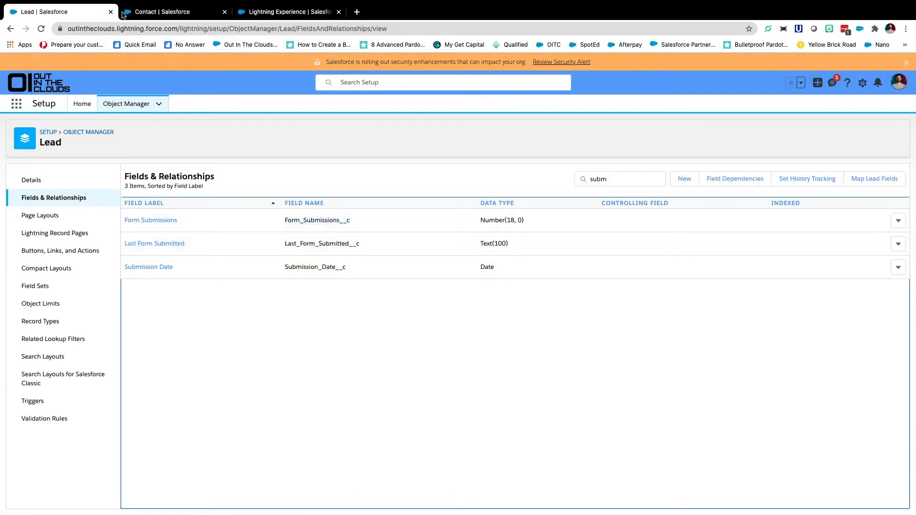
click(167, 13)
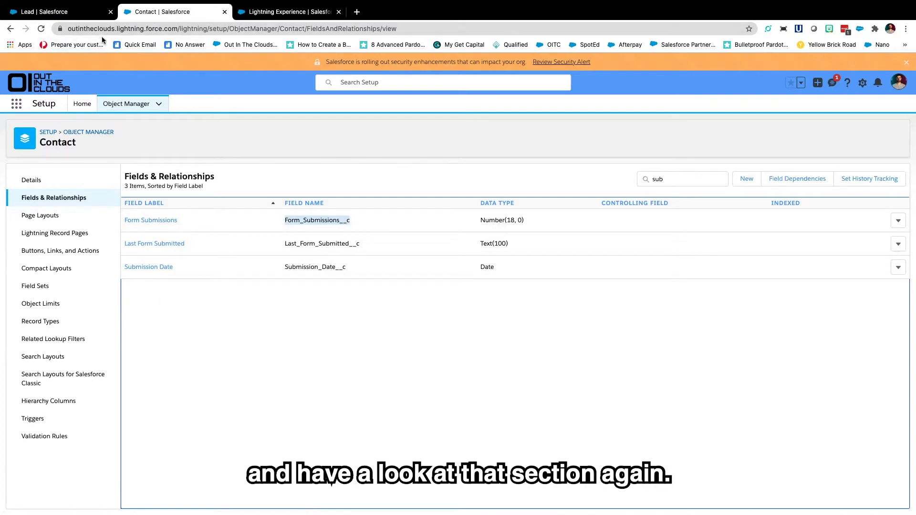
click(292, 13)
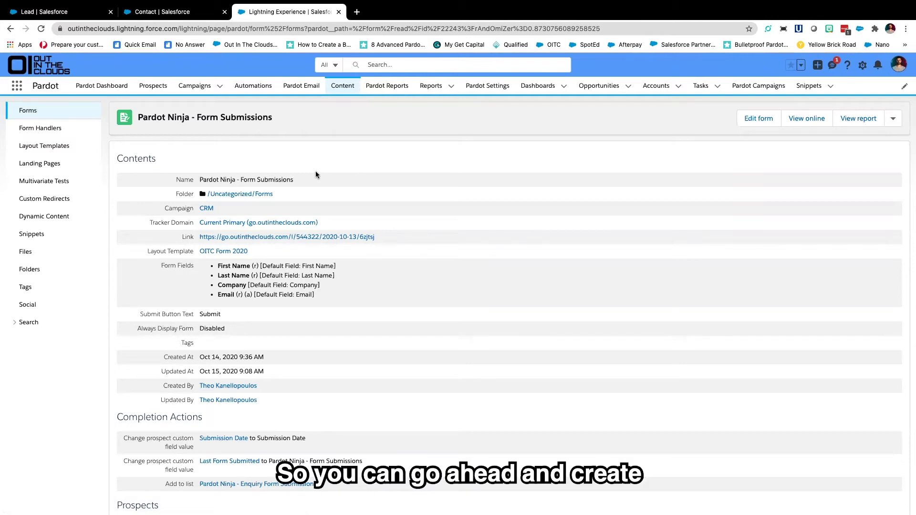
Edit the Pardot Ninja - Form Submissions form at its Completion Actions step
scroll(372, 167, down, 5)
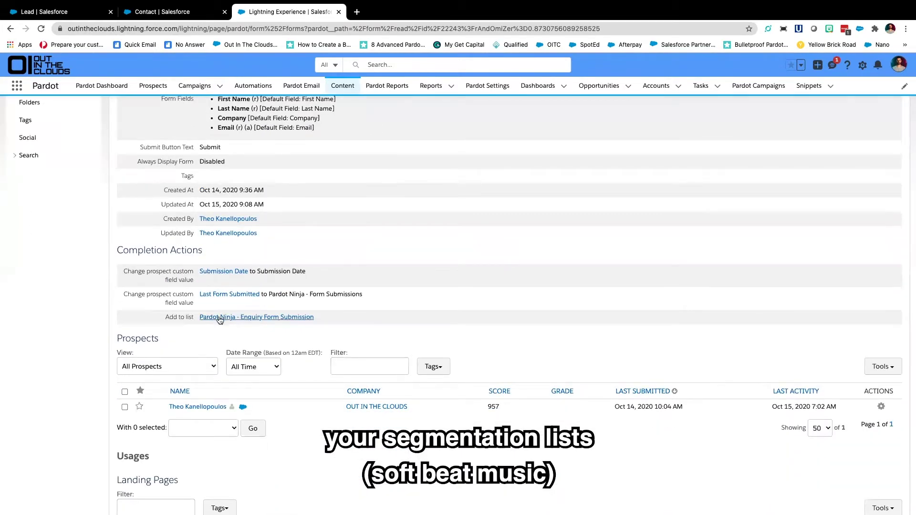
scroll(268, 320, up, 2)
scroll(573, 215, up, 3)
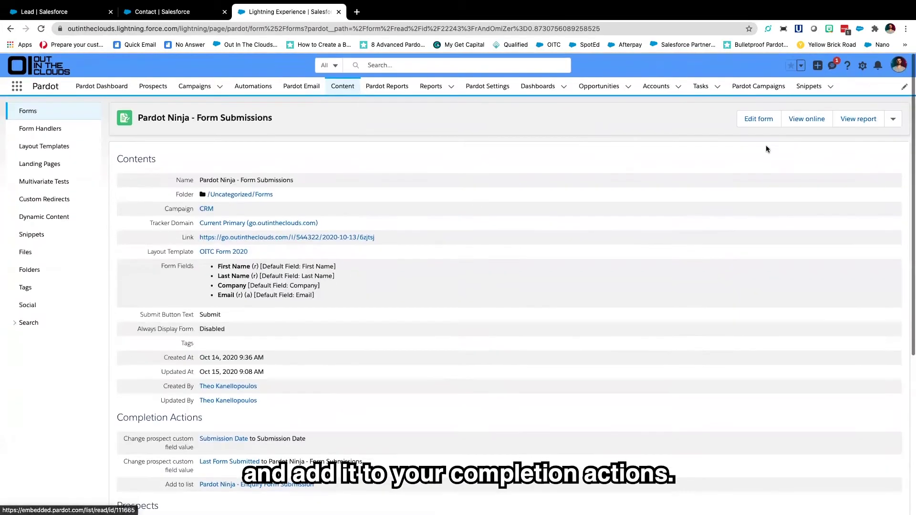
click(759, 120)
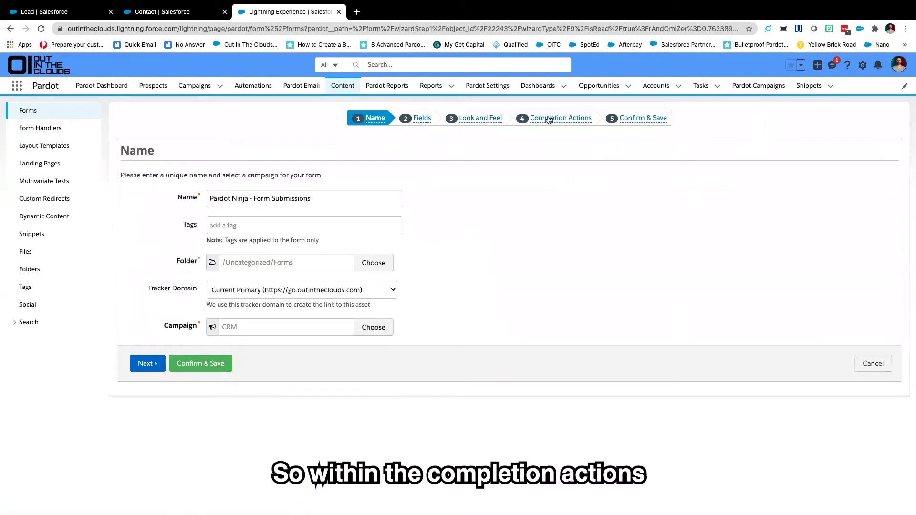
click(549, 119)
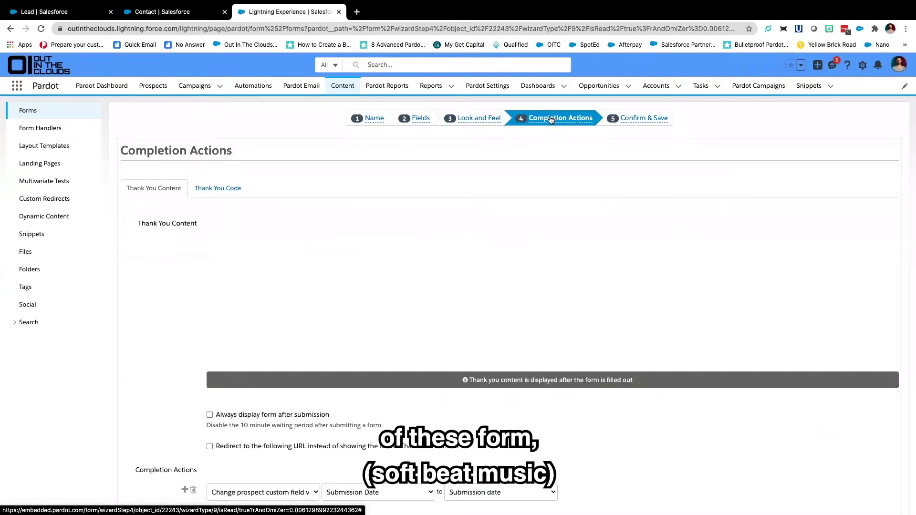
Verify the first completion action changes Submission Date to the submission date
scroll(456, 272, down, 4)
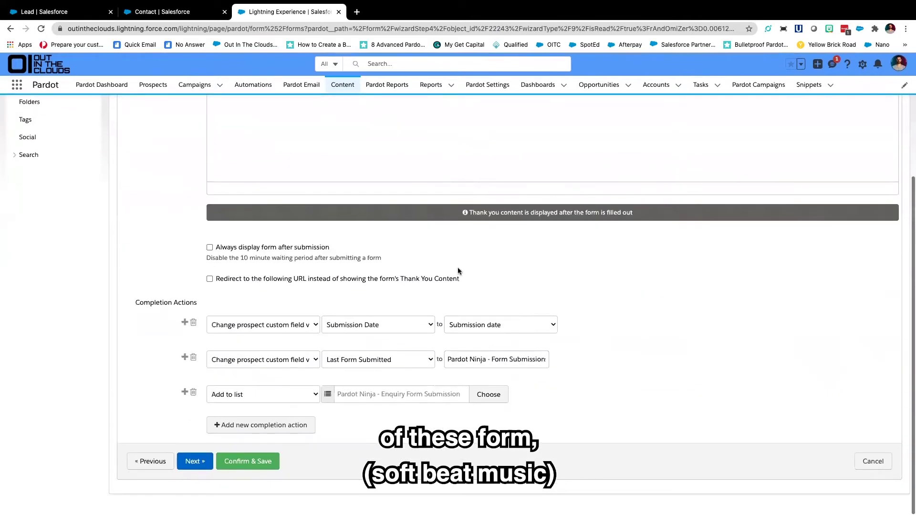
click(263, 330)
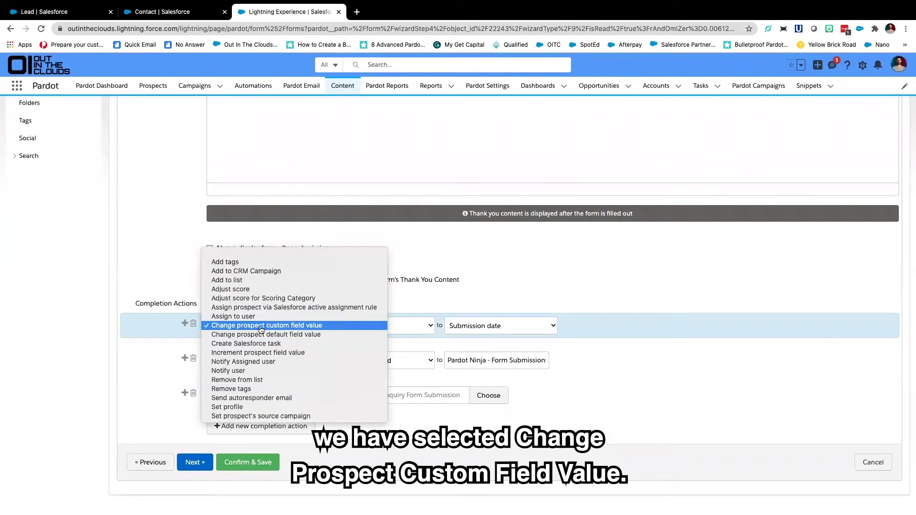
click(189, 270)
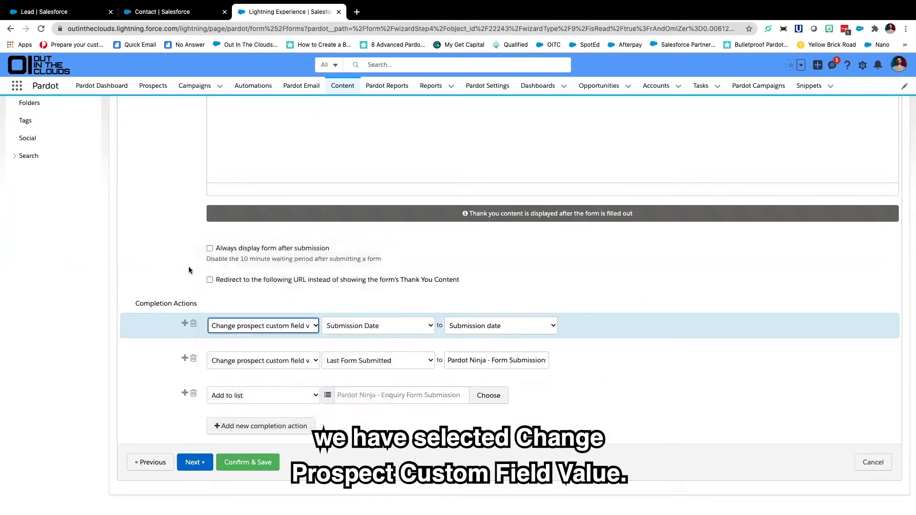
click(391, 332)
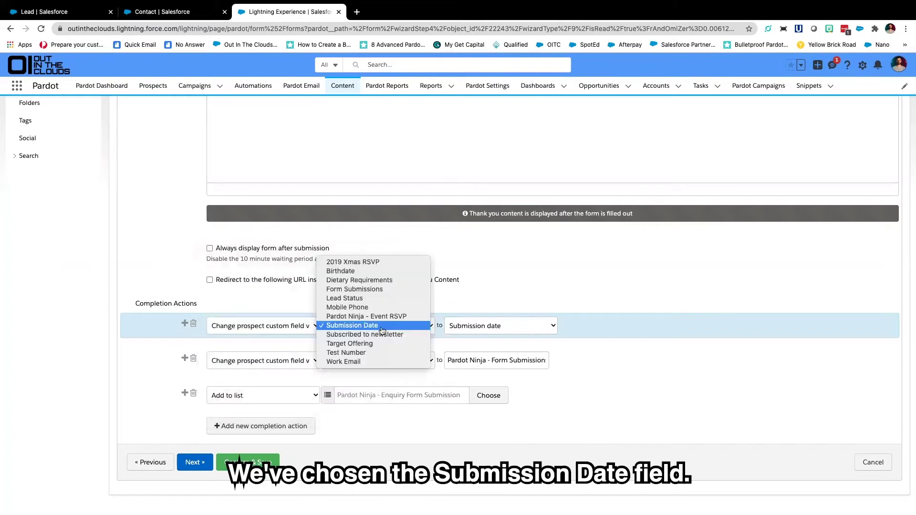
click(525, 328)
click(525, 327)
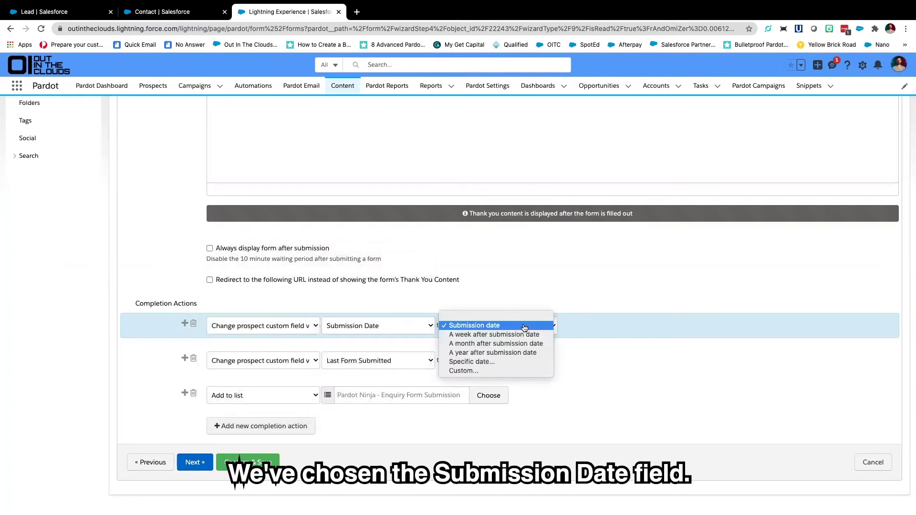
click(474, 327)
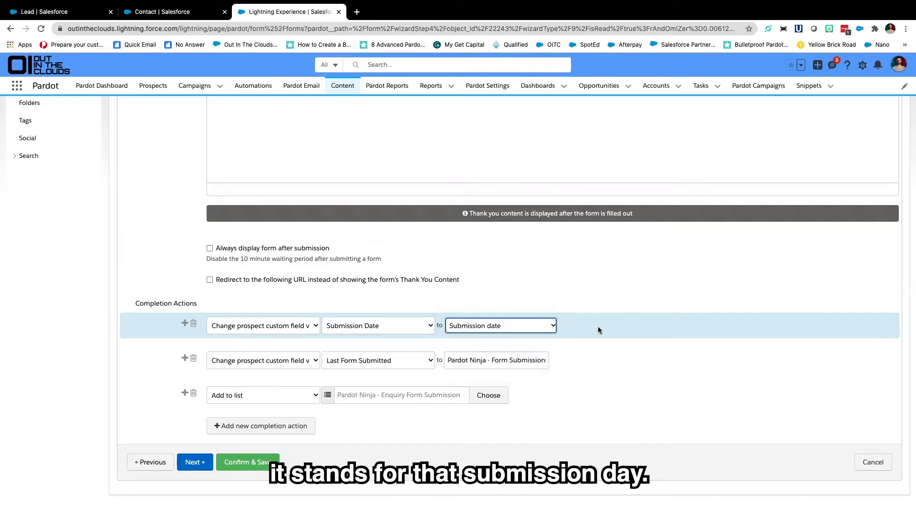
Verify the second action sets Last Form Submitted to the form name, then save the form
click(271, 361)
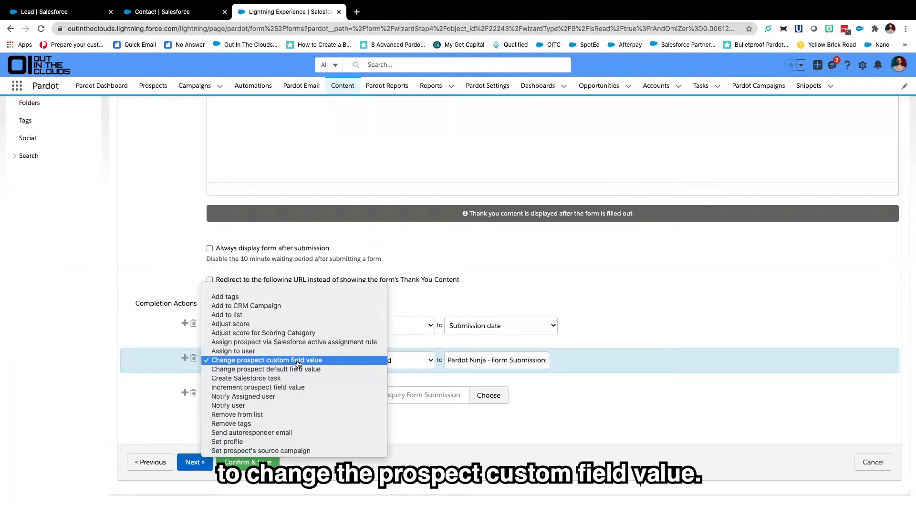
click(422, 365)
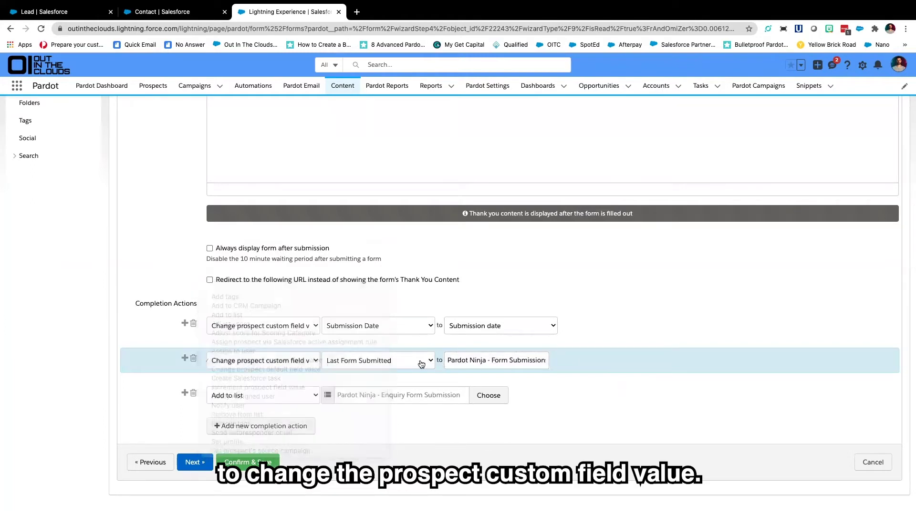
click(385, 364)
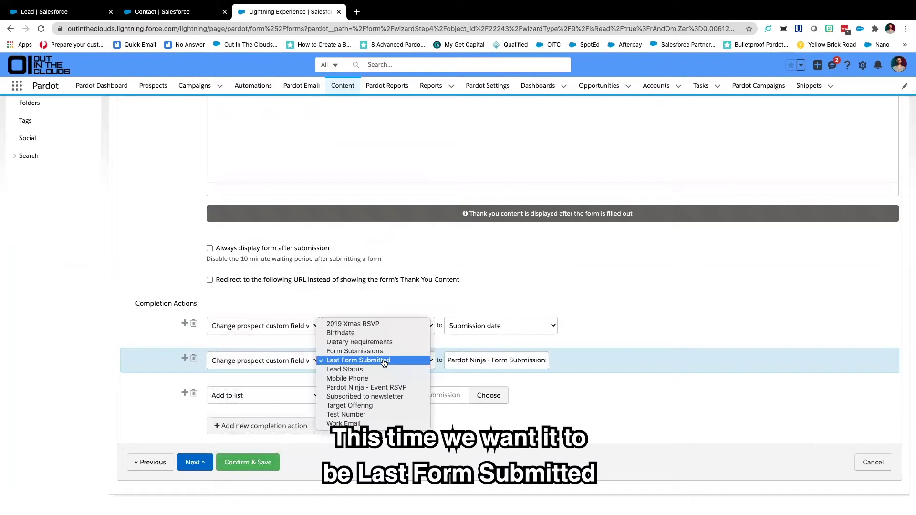
click(385, 363)
click(522, 360)
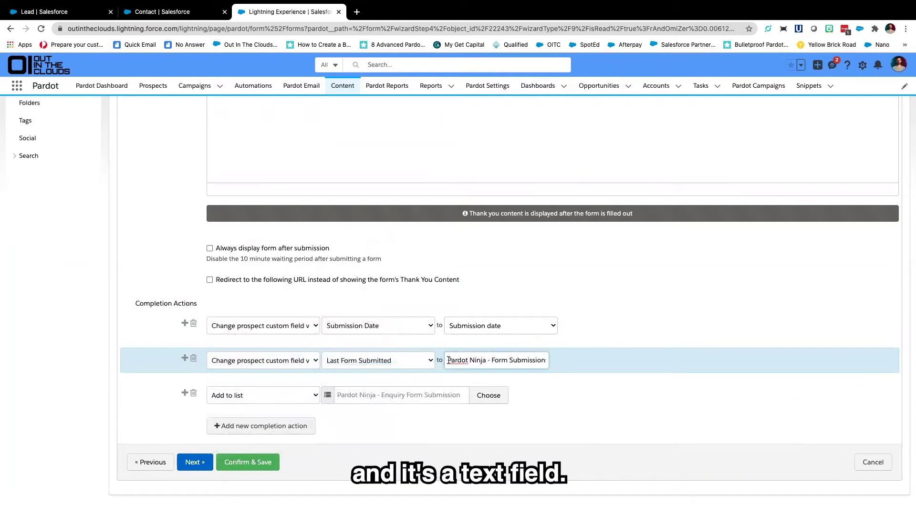
drag(449, 360, 573, 362)
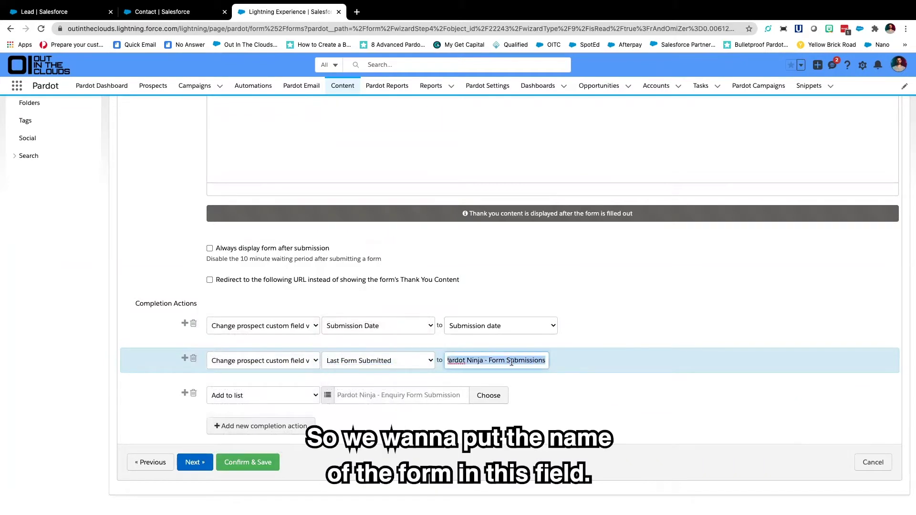
click(560, 362)
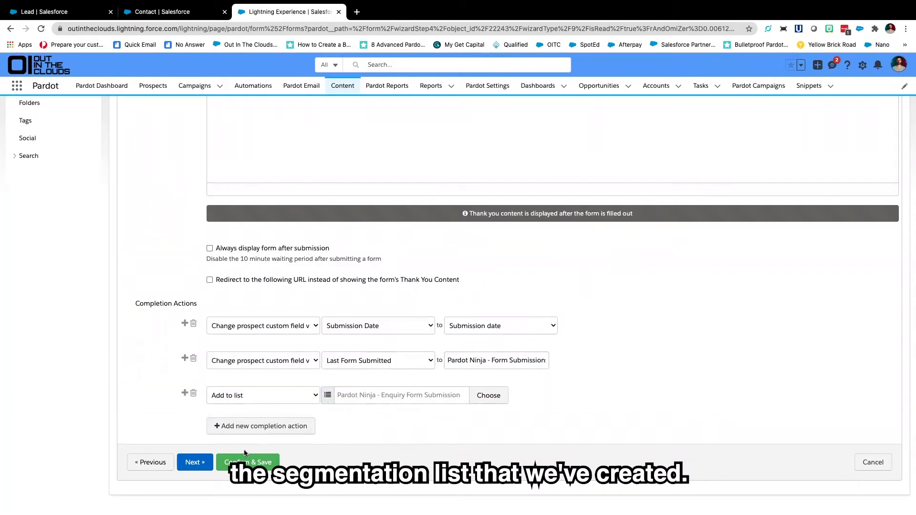
click(251, 463)
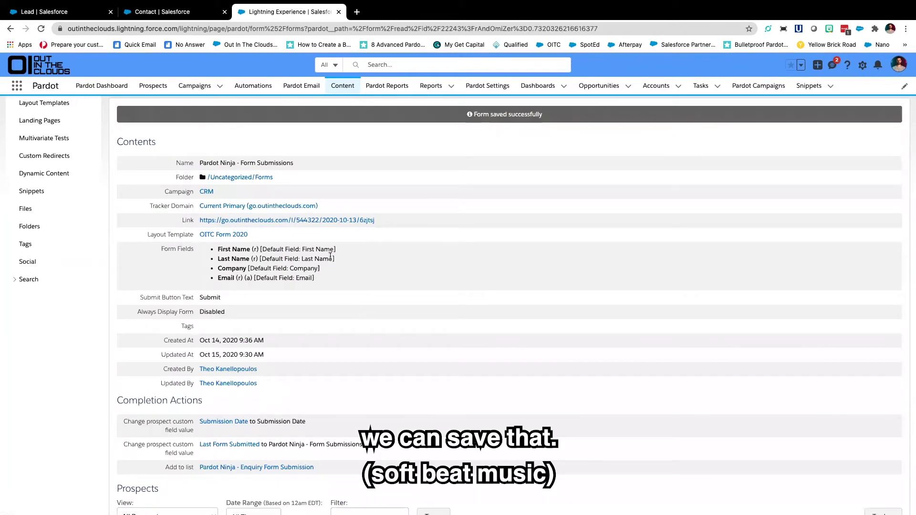
Open the Pardot Ninja - Form Submissions program from the Engagement Studio list
scroll(330, 257, up, 2)
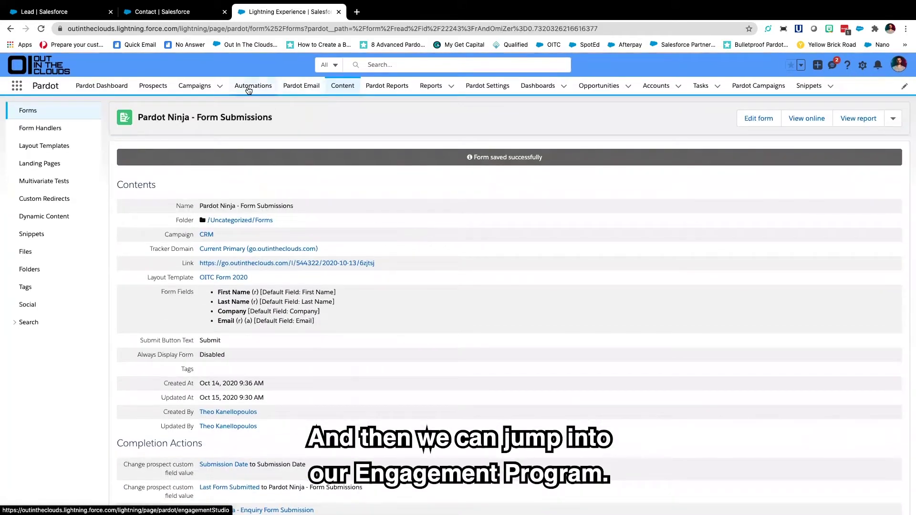
click(249, 89)
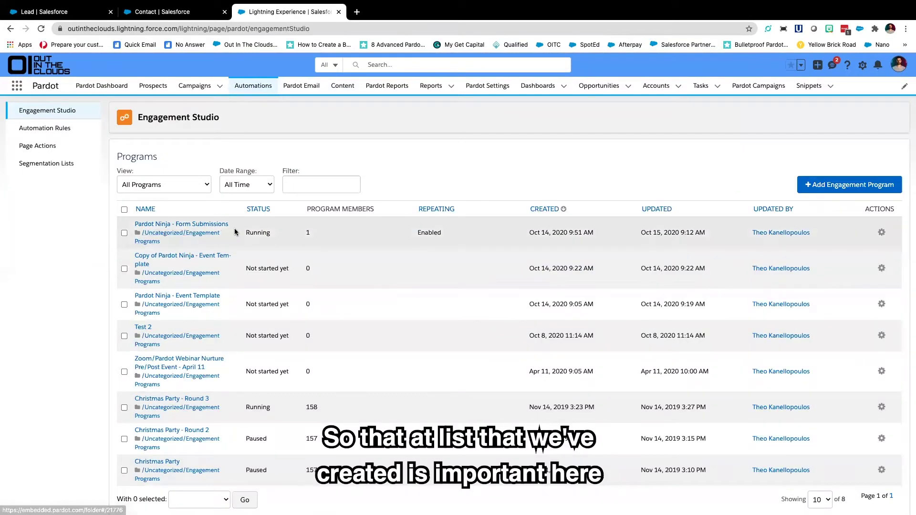
click(204, 229)
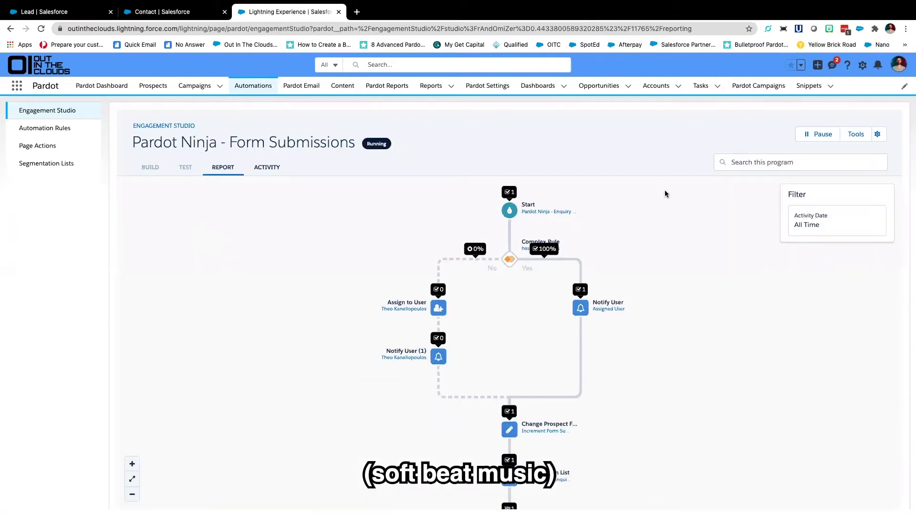
Pause the program, confirming with I'm Sure, and show its Build flow diagram
click(822, 134)
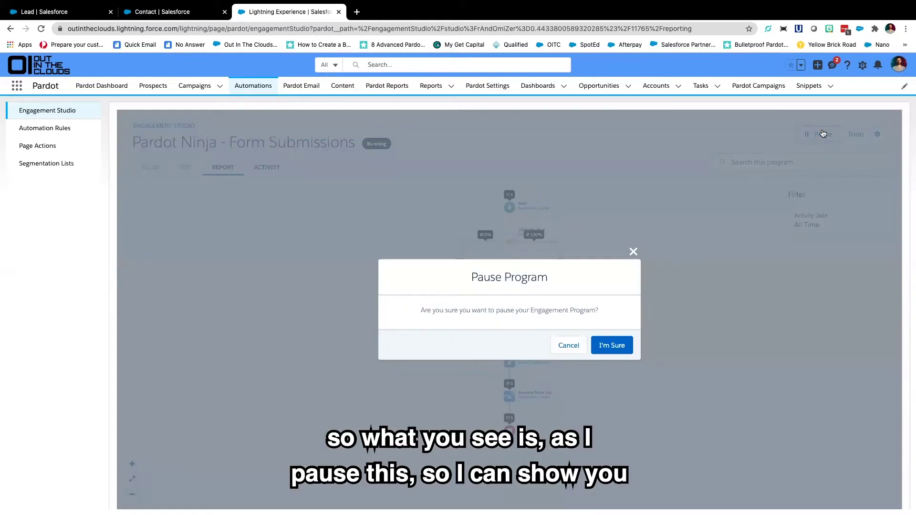
click(610, 346)
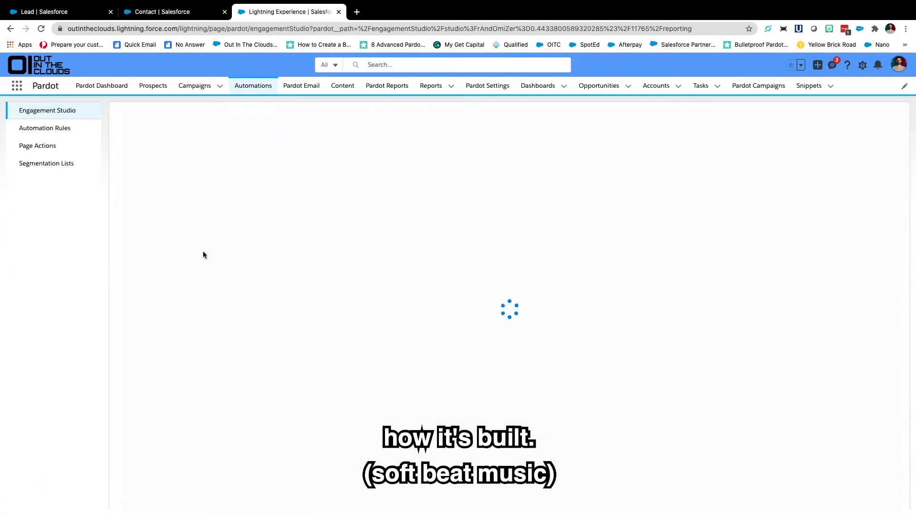
click(149, 168)
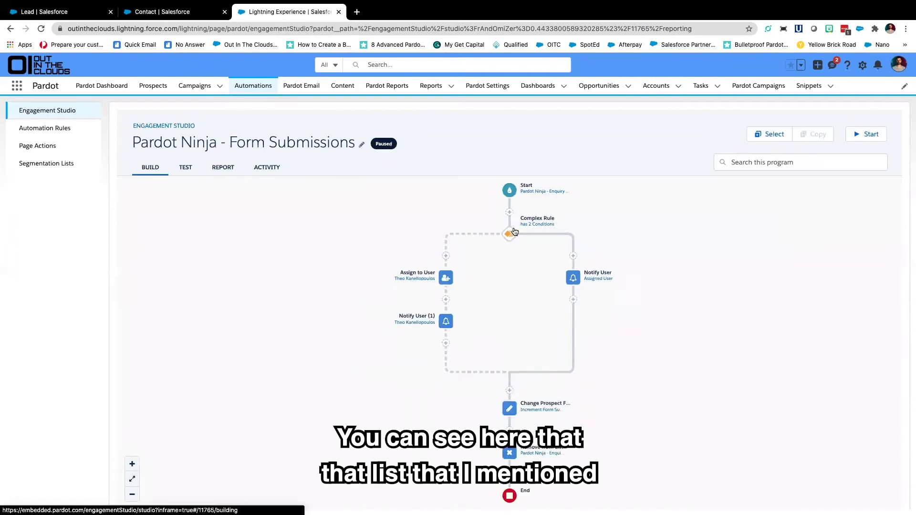
click(132, 479)
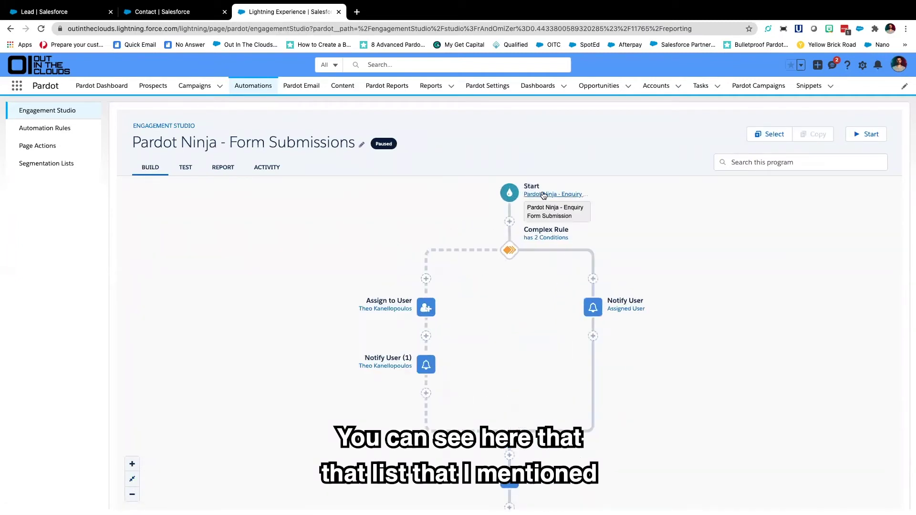
click(511, 193)
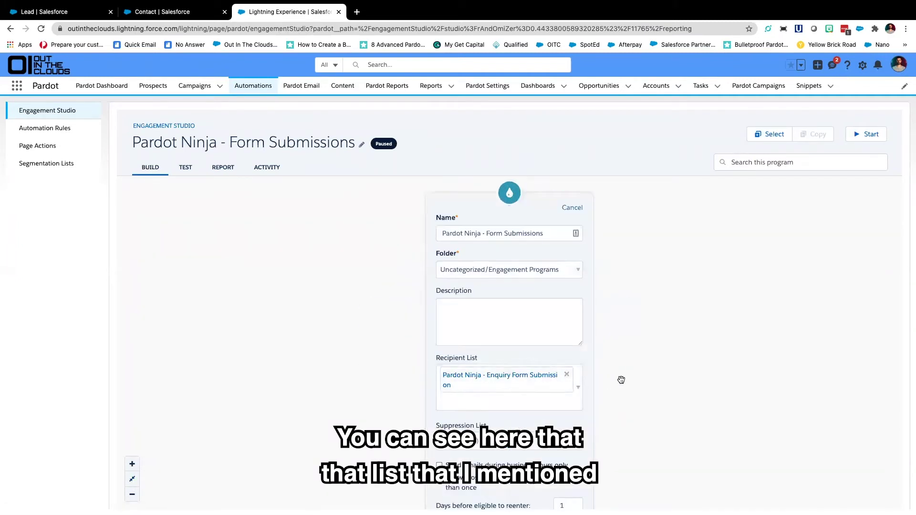
scroll(502, 348, down, 1)
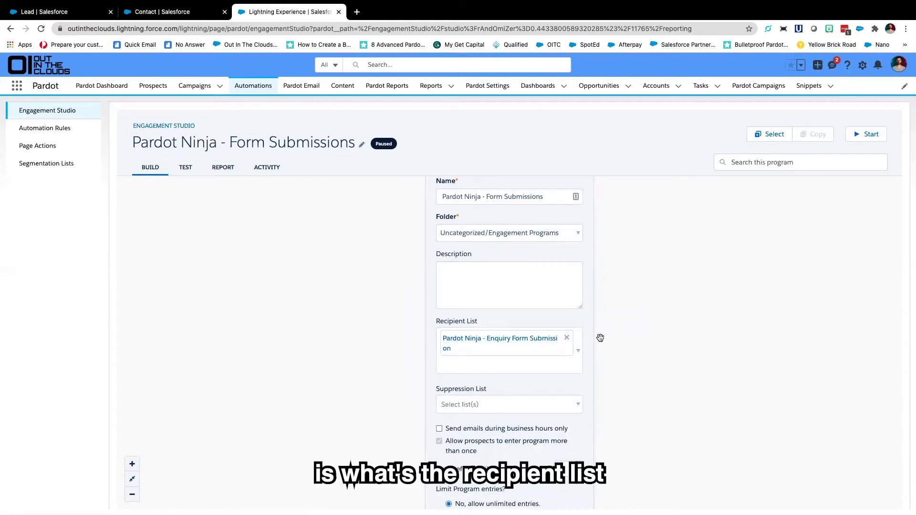
scroll(608, 338, down, 3)
scroll(609, 337, down, 3)
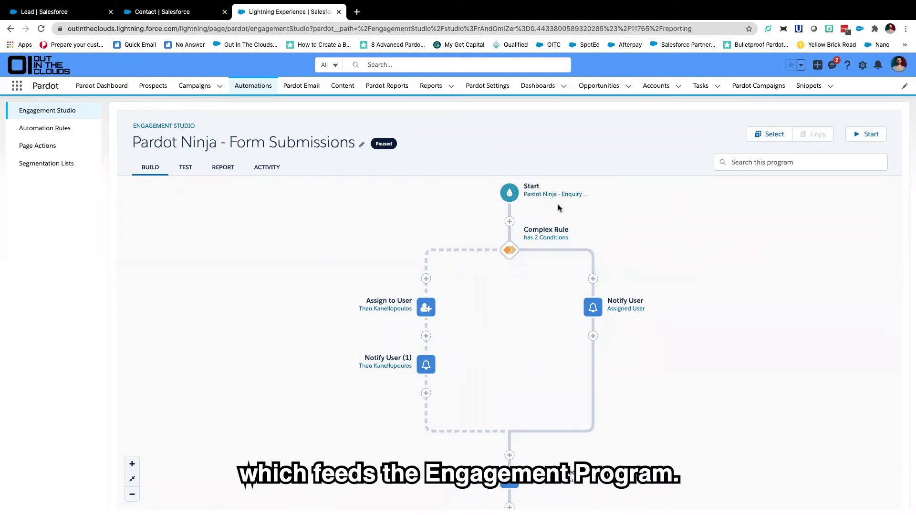
click(509, 251)
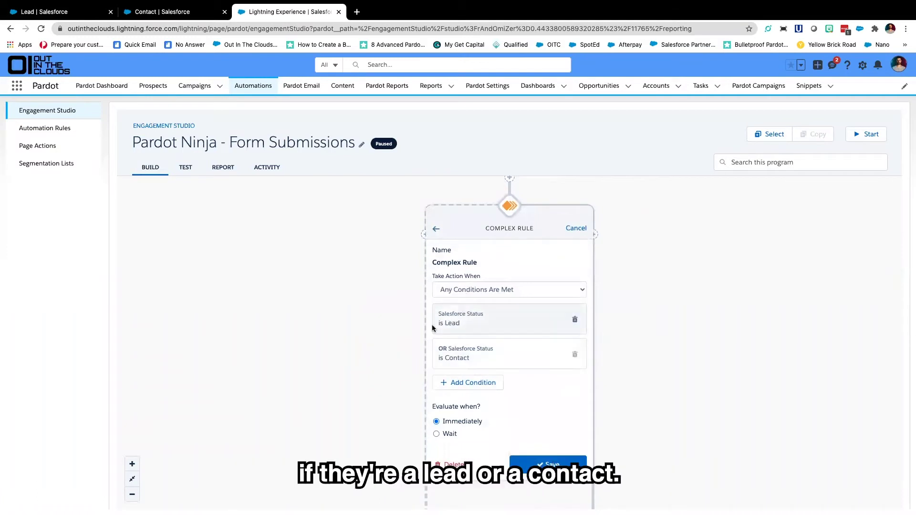
click(575, 228)
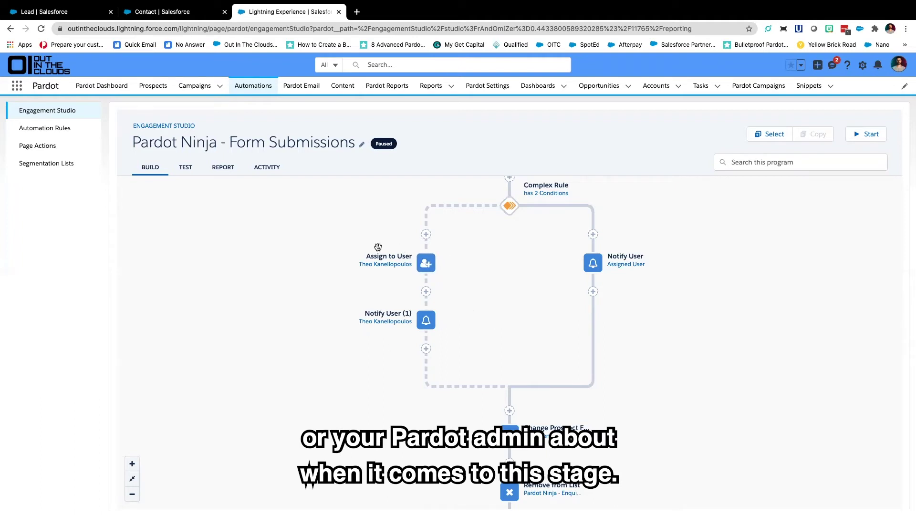
scroll(578, 279, down, 1)
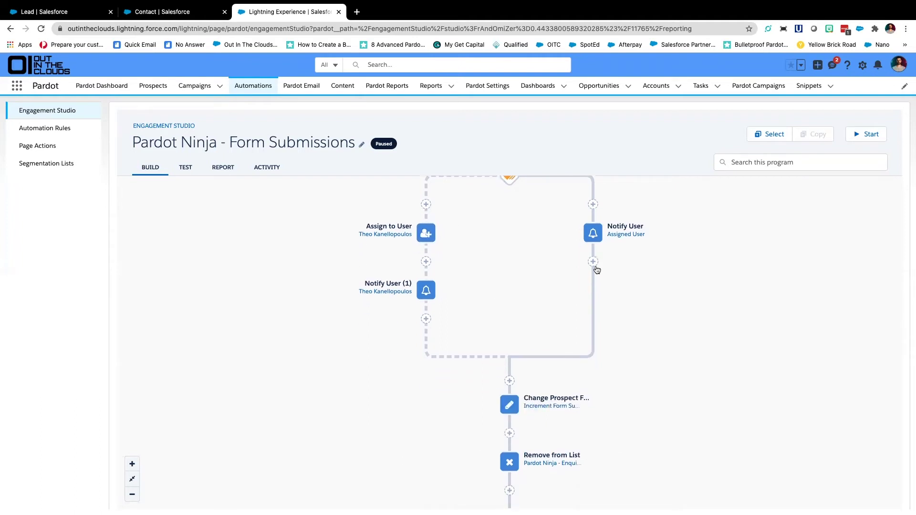
scroll(534, 232, down, 2)
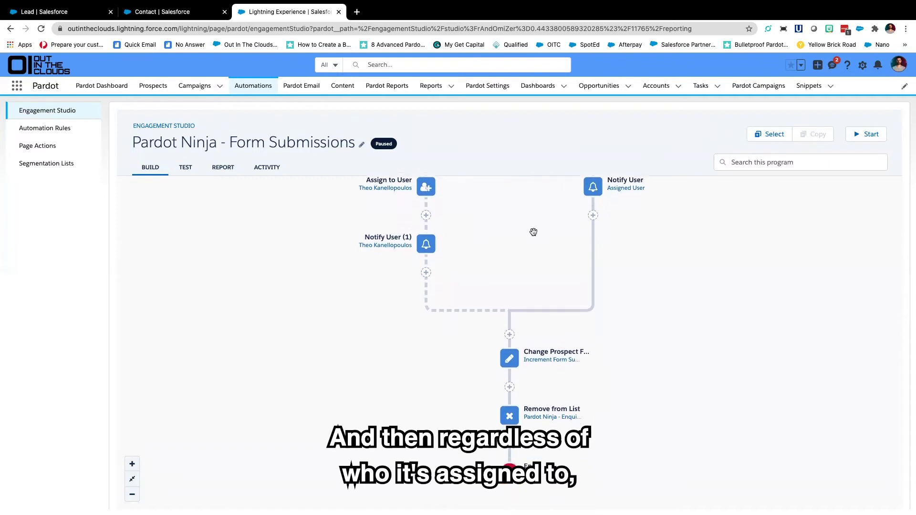
scroll(534, 232, down, 2)
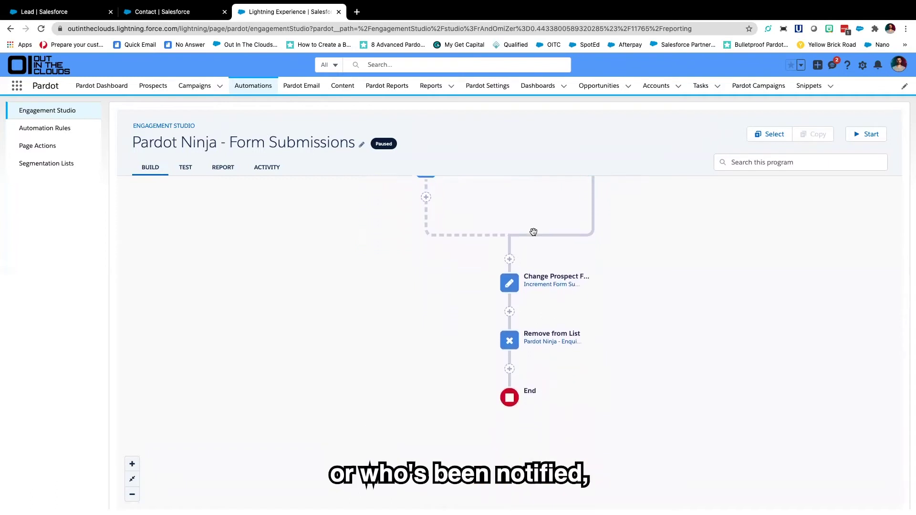
click(509, 286)
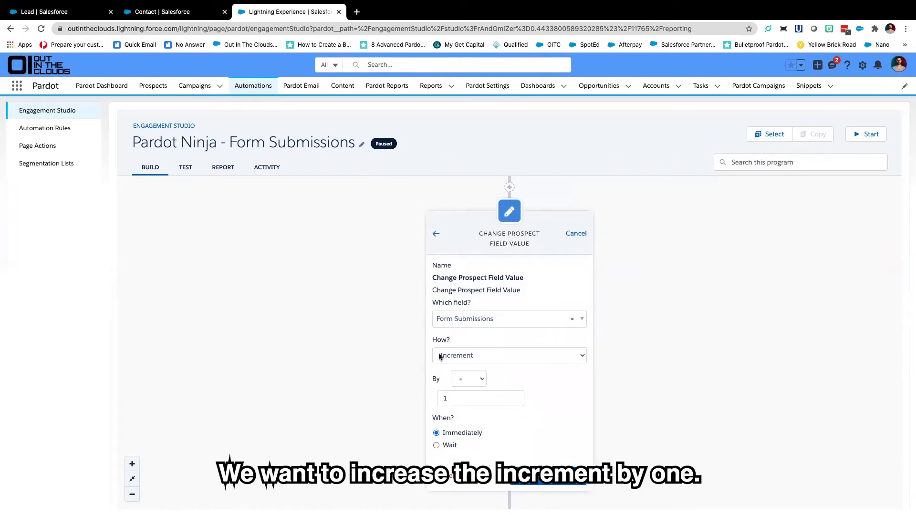
click(528, 355)
click(498, 370)
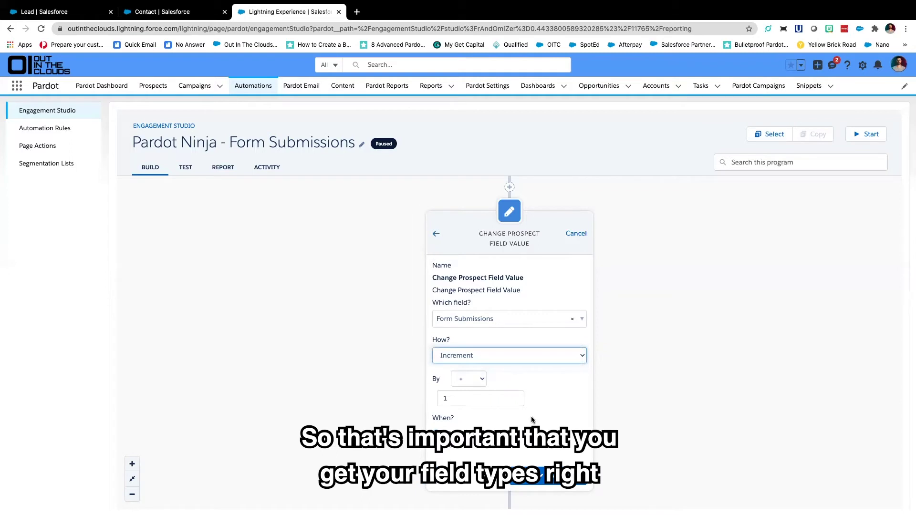
click(576, 234)
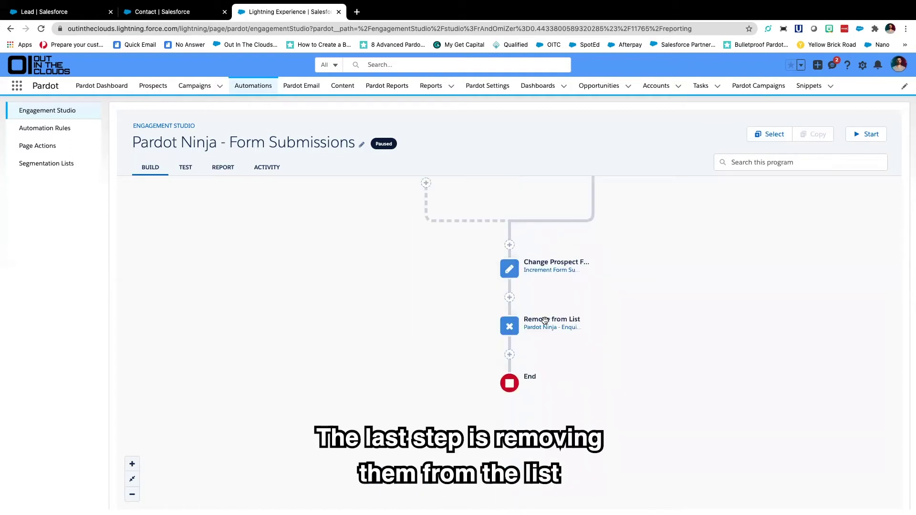
scroll(528, 338, up, 5)
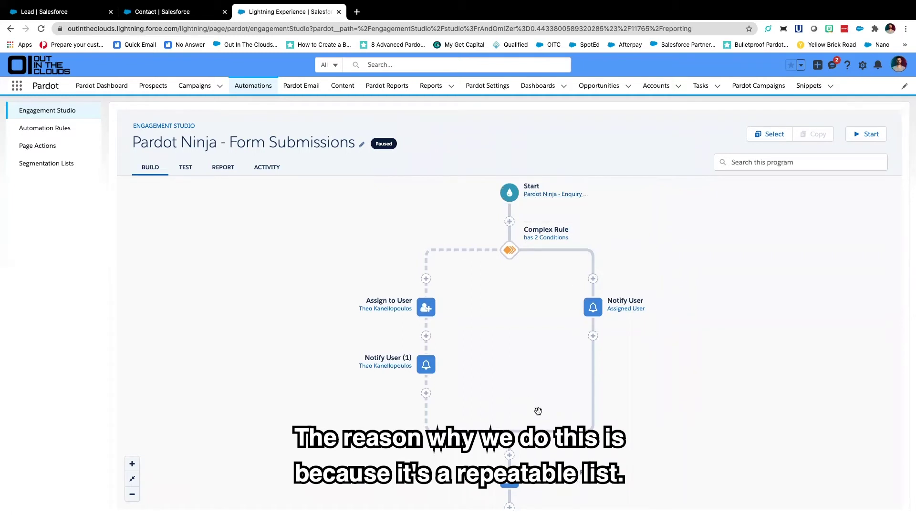
scroll(538, 413, down, 2)
scroll(538, 413, down, 3)
scroll(441, 201, up, 5)
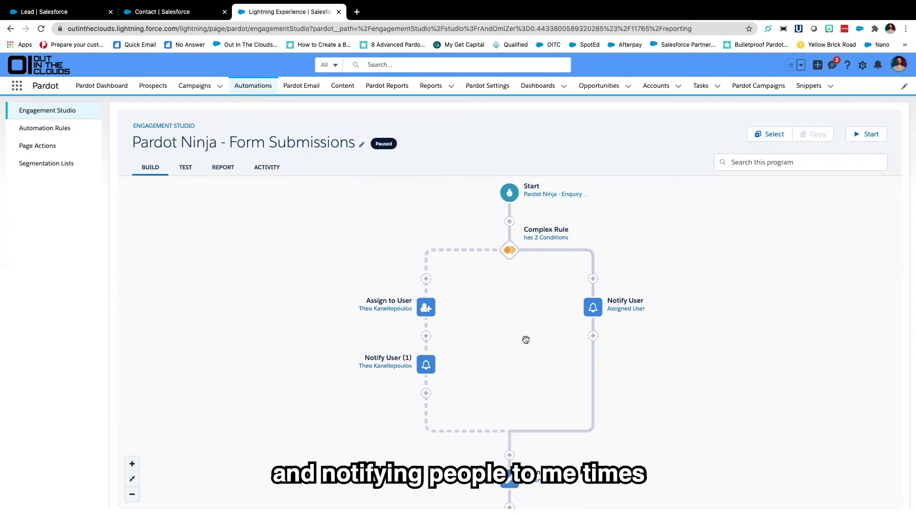
scroll(499, 310, down, 5)
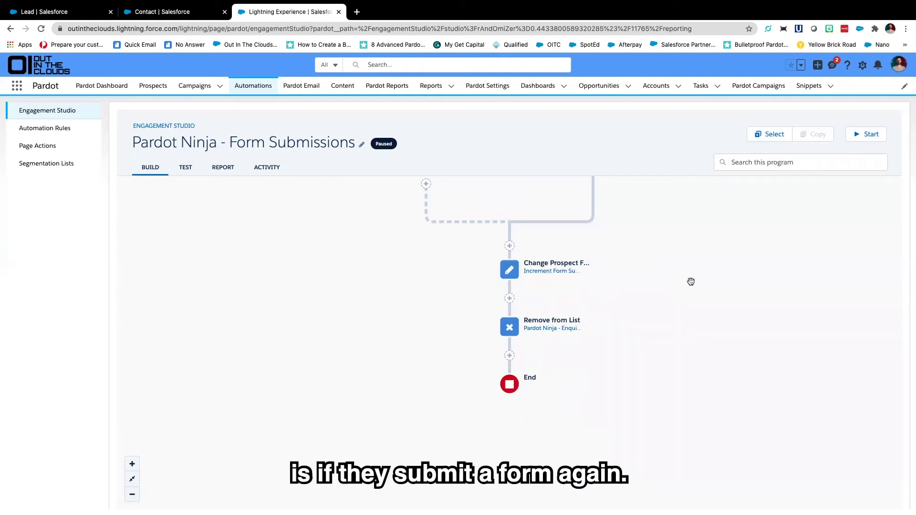
scroll(691, 281, up, 5)
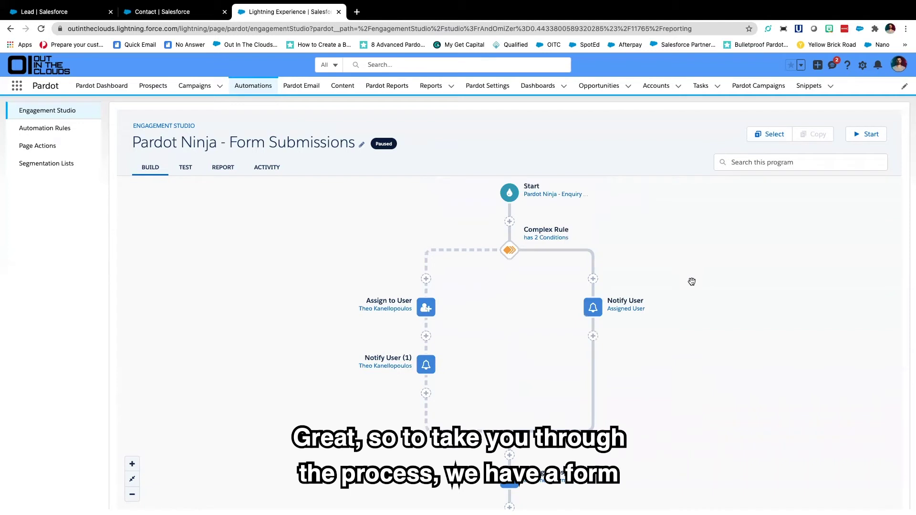
Open the Pardot Ninja - Form Submissions form's hosted Link from Content > Forms
click(342, 86)
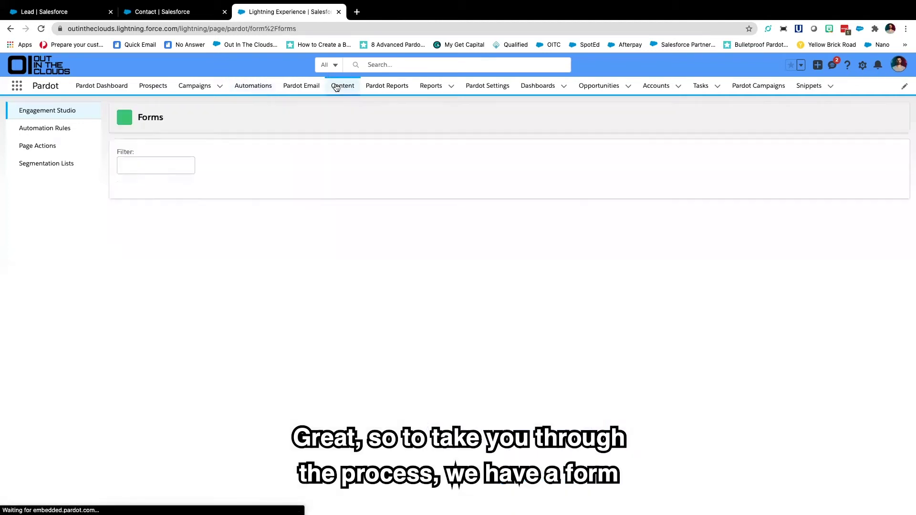
click(194, 205)
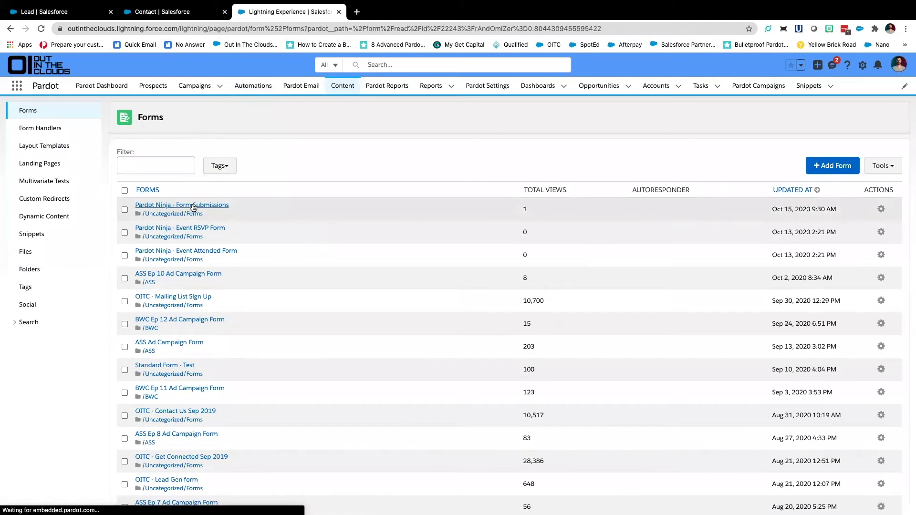
click(314, 237)
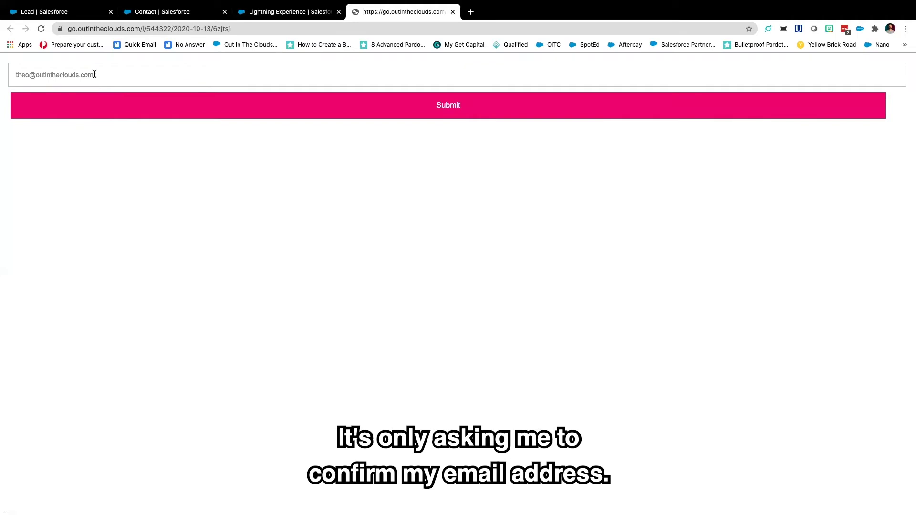
Submit a test entry on the hosted form, then return to the Salesforce form page and reload it
click(442, 112)
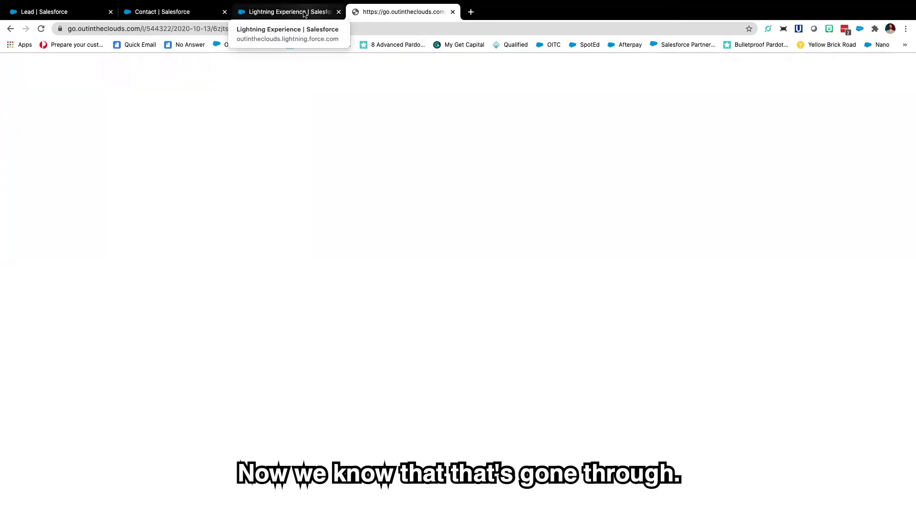
click(304, 13)
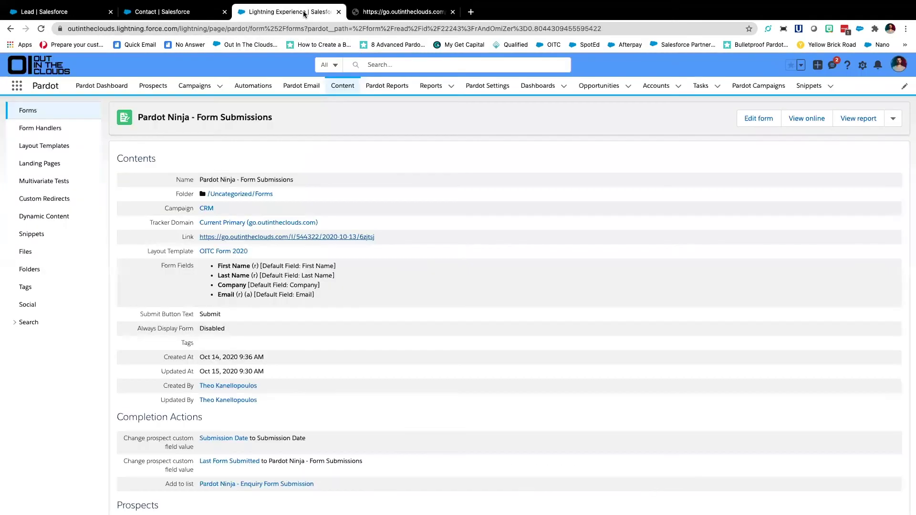
click(41, 29)
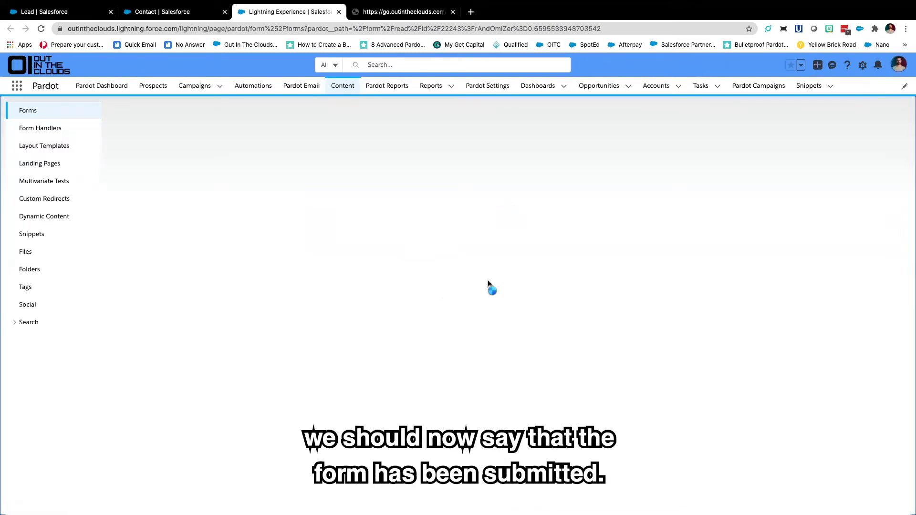
Find the prospect who submitted on Oct 15, 2020 9:33 AM and open their record
scroll(487, 284, down, 5)
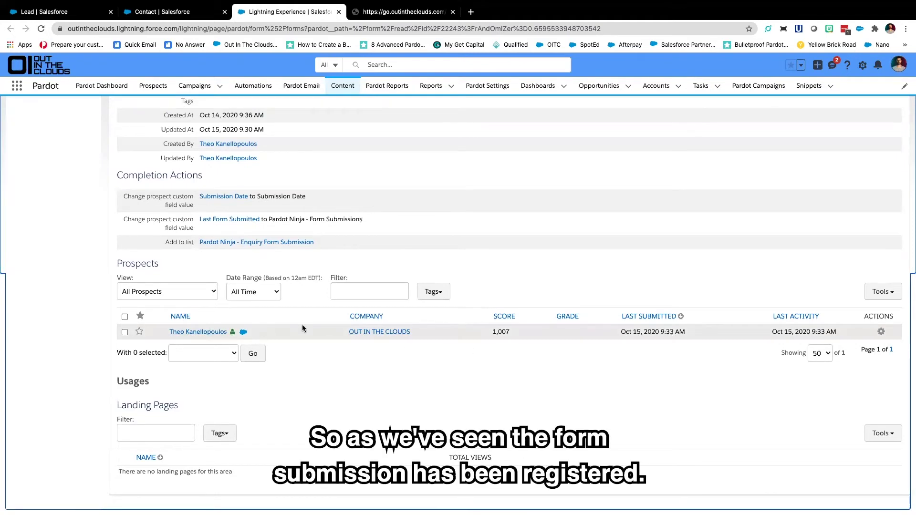
scroll(215, 332, up, 5)
scroll(224, 336, down, 3)
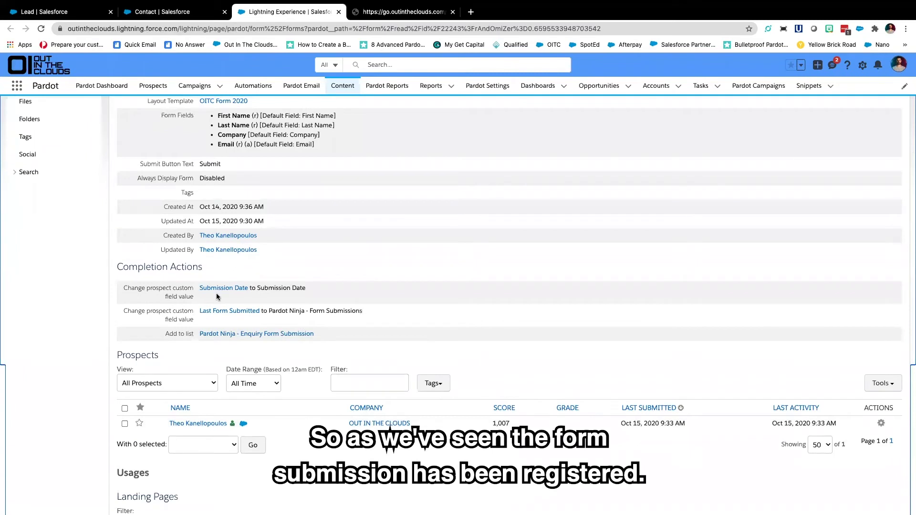
scroll(246, 355, down, 1)
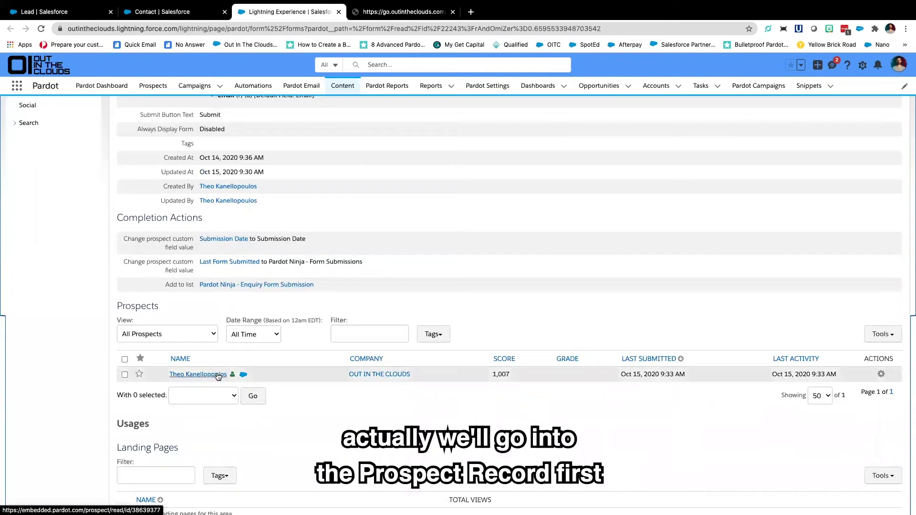
click(216, 374)
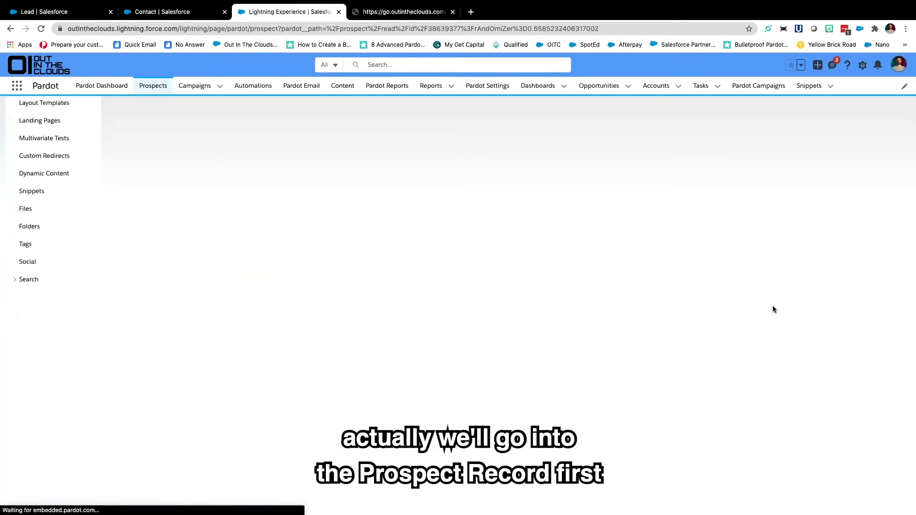
Go back from the prospect record to the form page and scroll to its Prospects section
scroll(774, 308, down, 15)
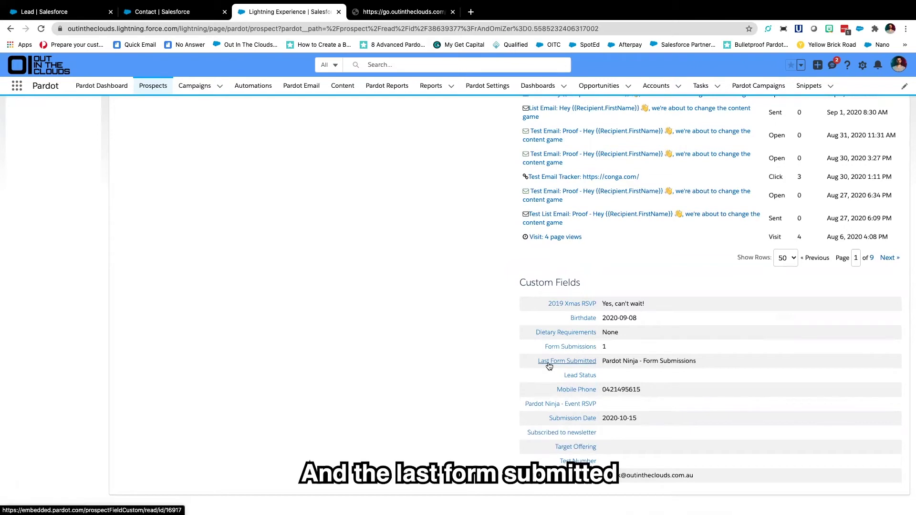
scroll(691, 360, up, 15)
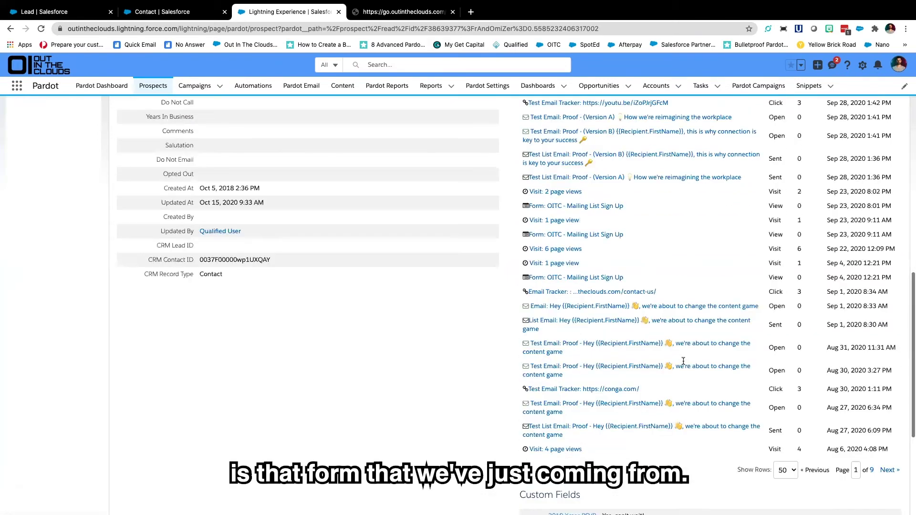
scroll(356, 175, up, 3)
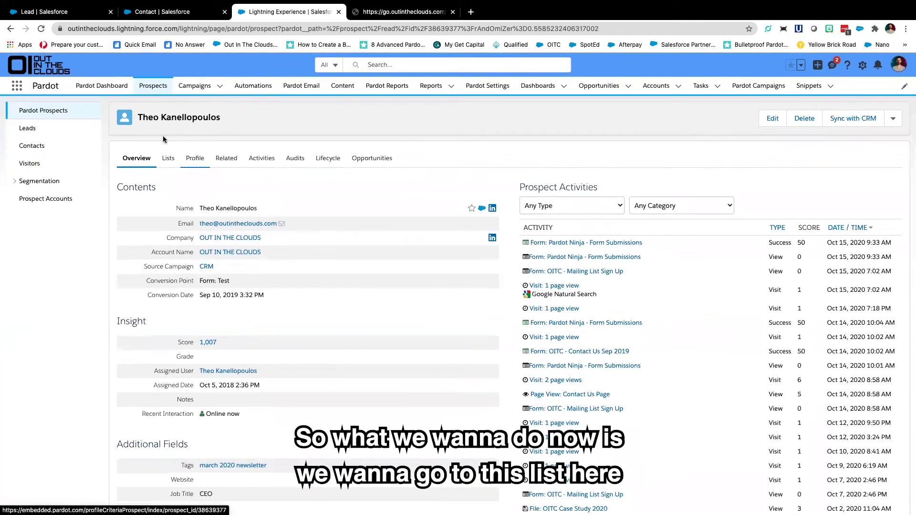
key(super+bracketleft)
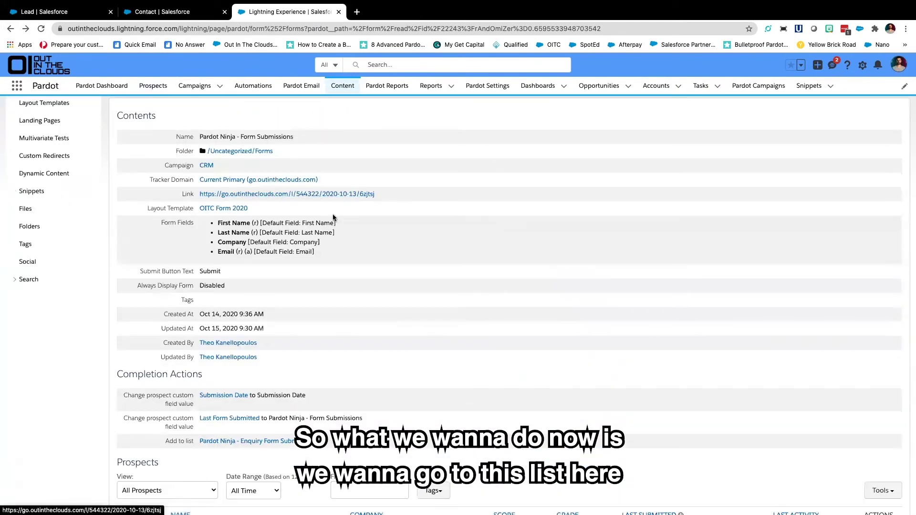
scroll(310, 349, down, 5)
Follow the Enquiry Form Submission list's Usage tab to the engagement program using it
click(233, 244)
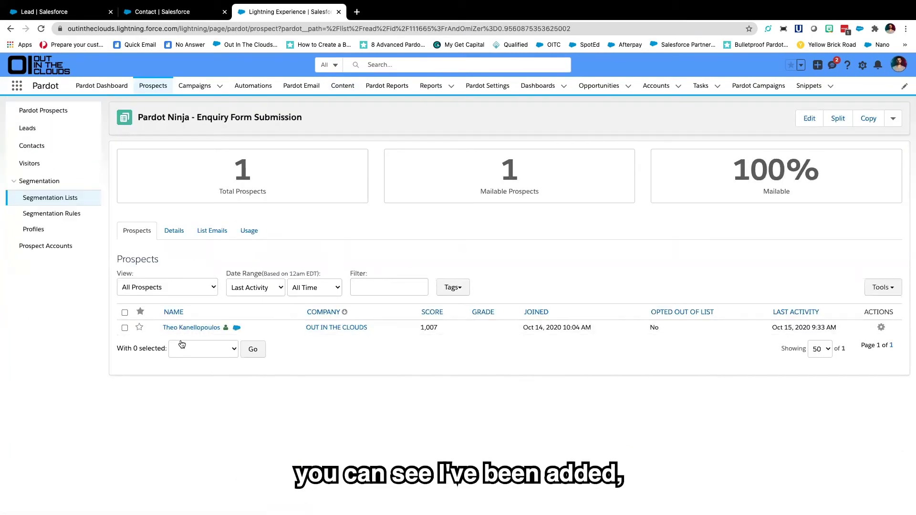
click(249, 231)
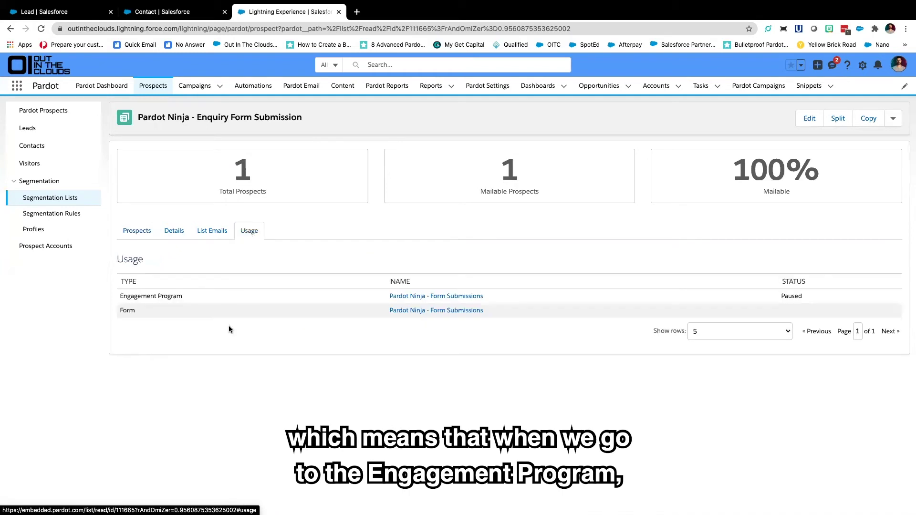
click(424, 297)
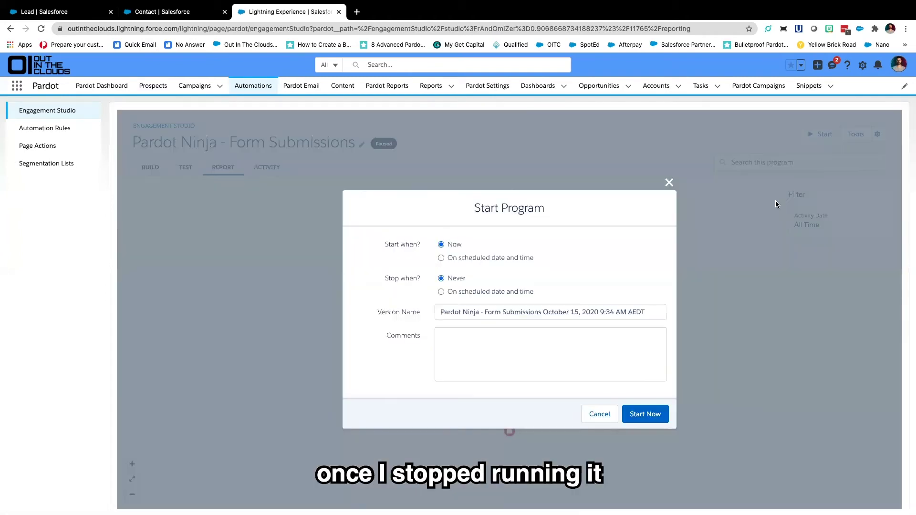
Start the Form Submissions engagement program now, confirming with I'm Sure
click(645, 411)
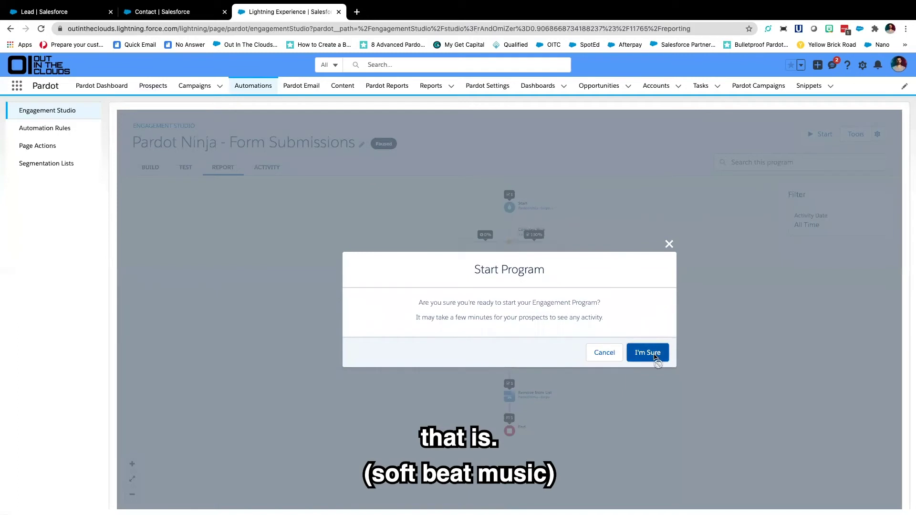
click(655, 353)
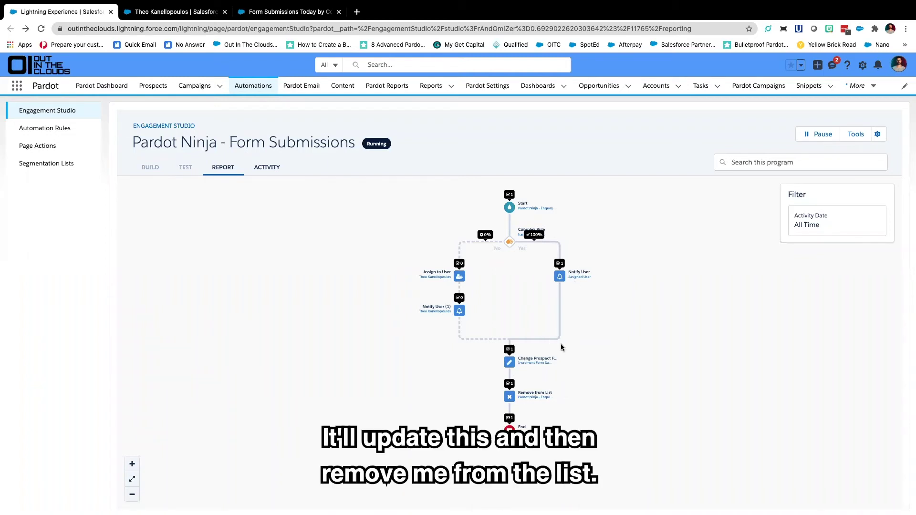
Review the synced contact record's fields, then return to the Contacts report showing 1 submission
click(177, 14)
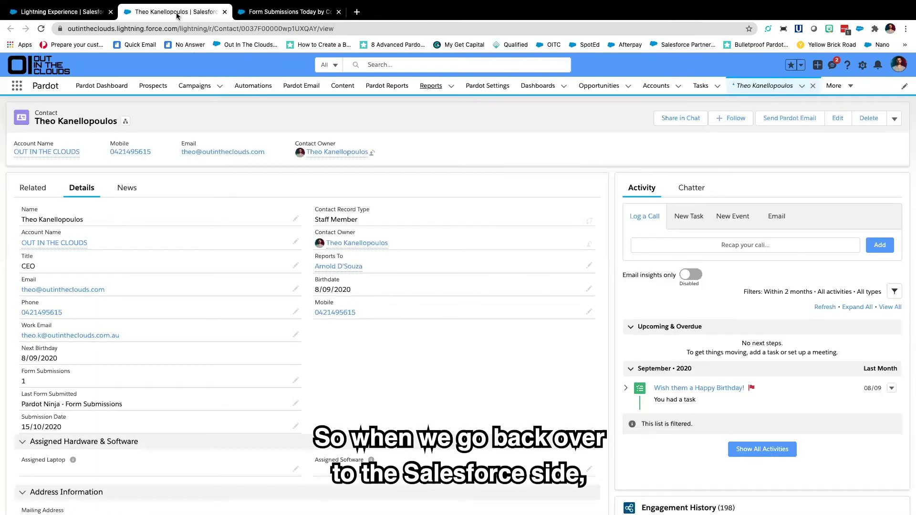
scroll(163, 294, down, 2)
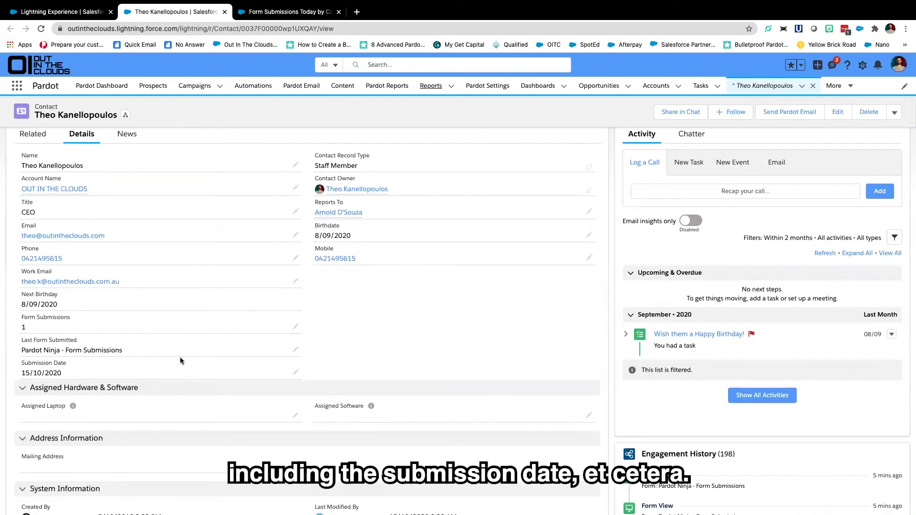
scroll(189, 306, up, 2)
click(258, 14)
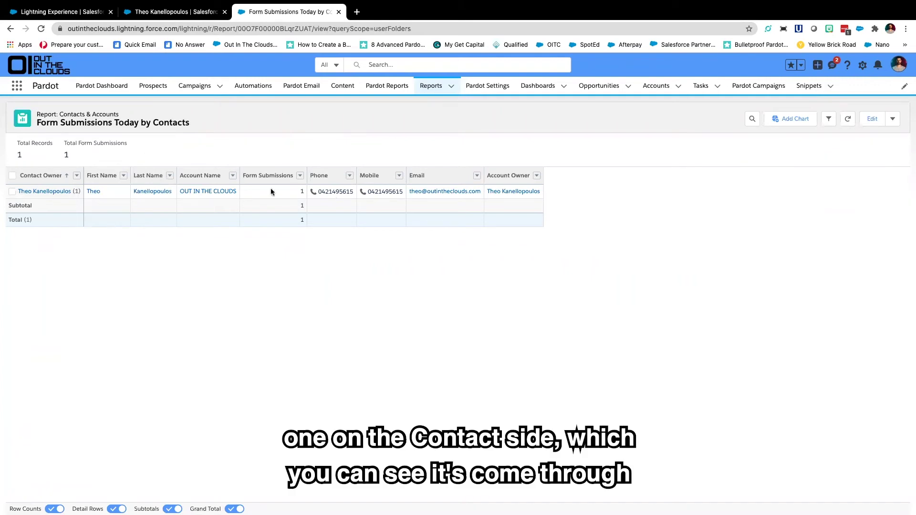
Inspect the Form Submissions Today by Leads report's filters, then open the Form Submissions Today dashboard
click(431, 86)
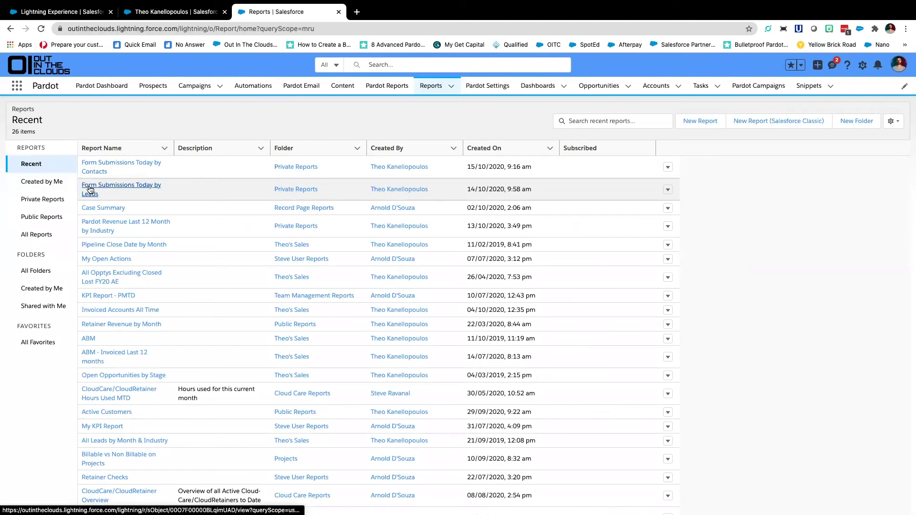
click(87, 187)
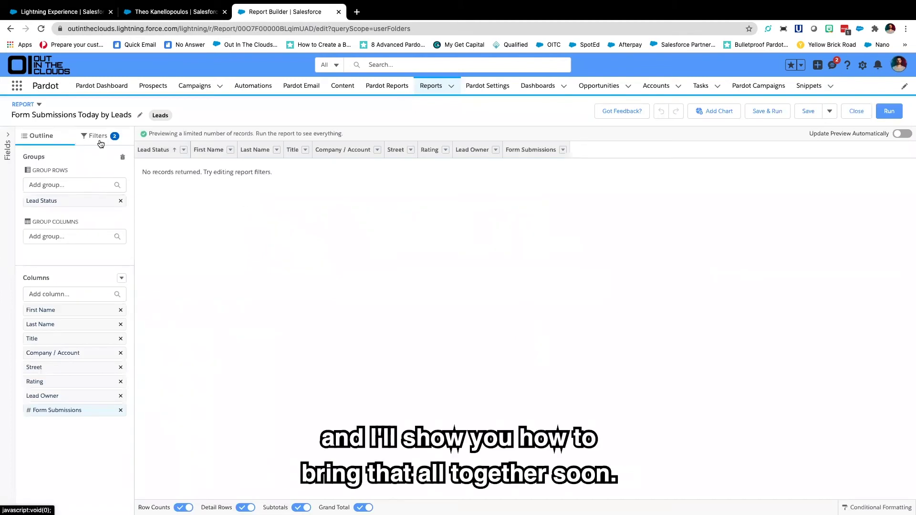
click(100, 141)
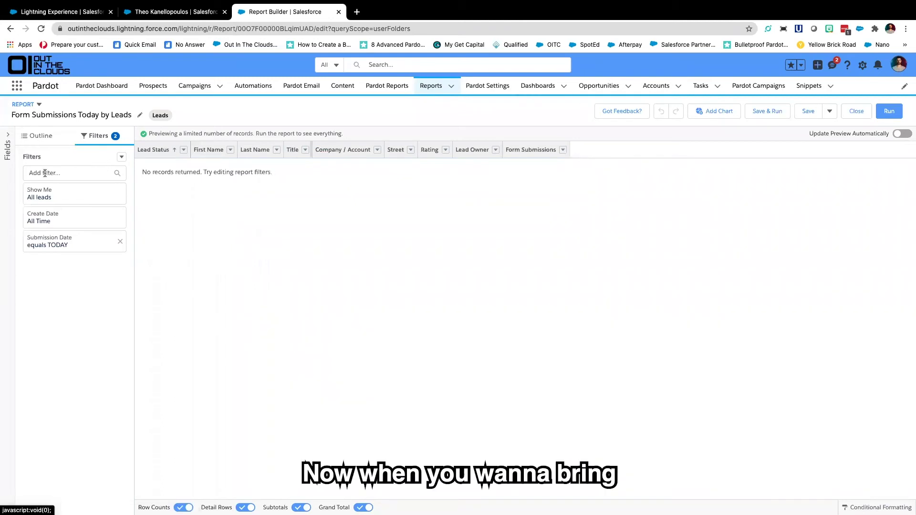
click(527, 89)
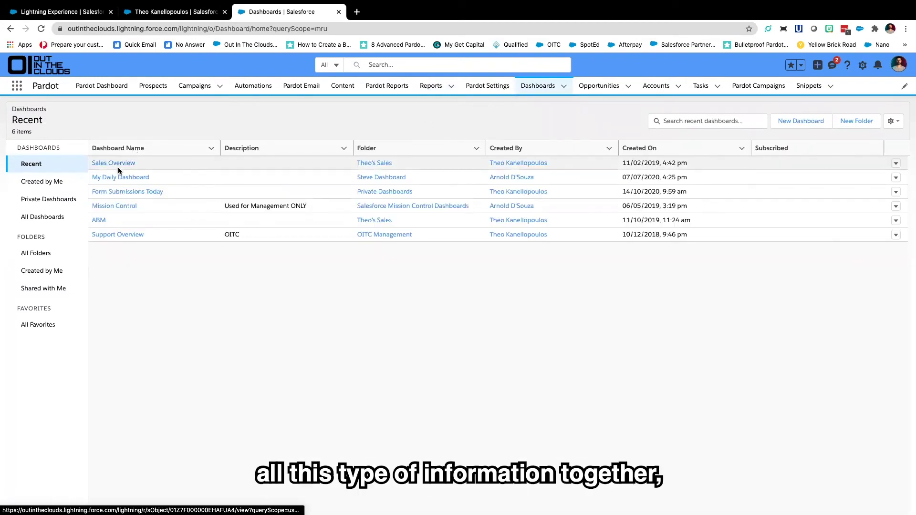
click(109, 191)
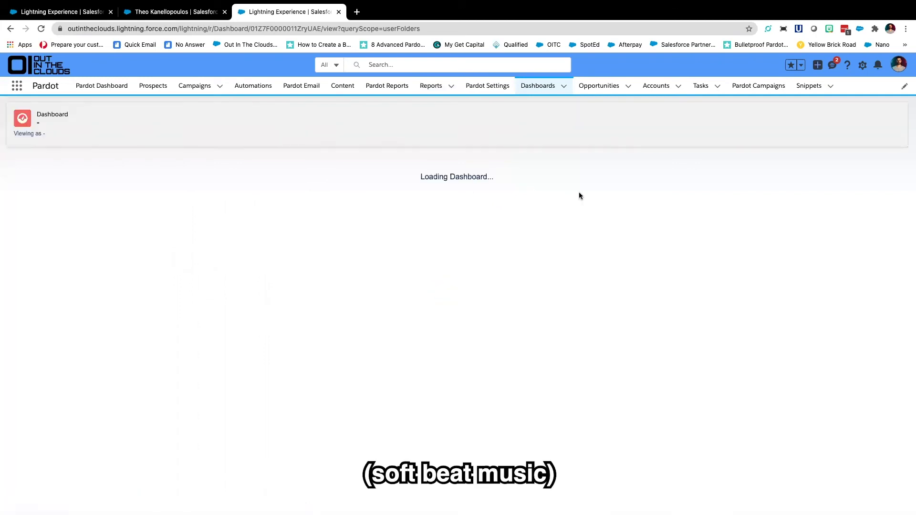
Add a donut chart component based on the Form Submissions Today by Contacts report
click(828, 120)
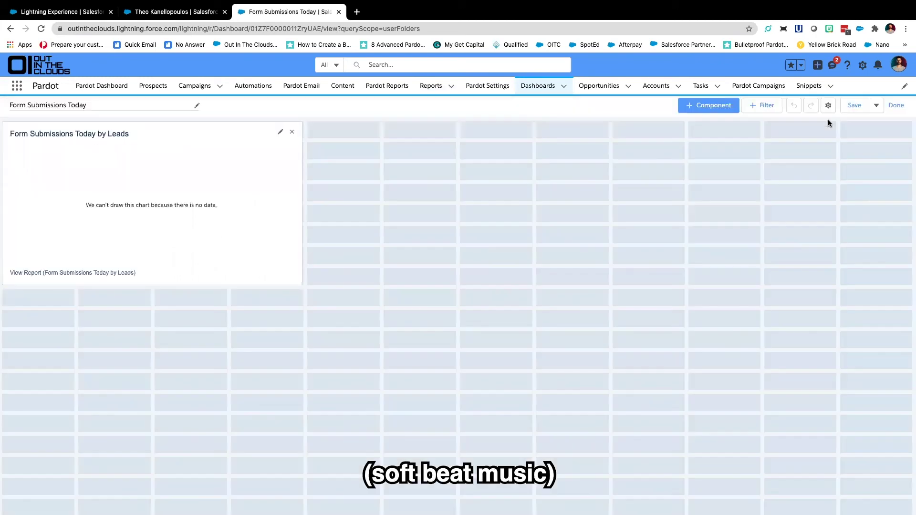
click(696, 111)
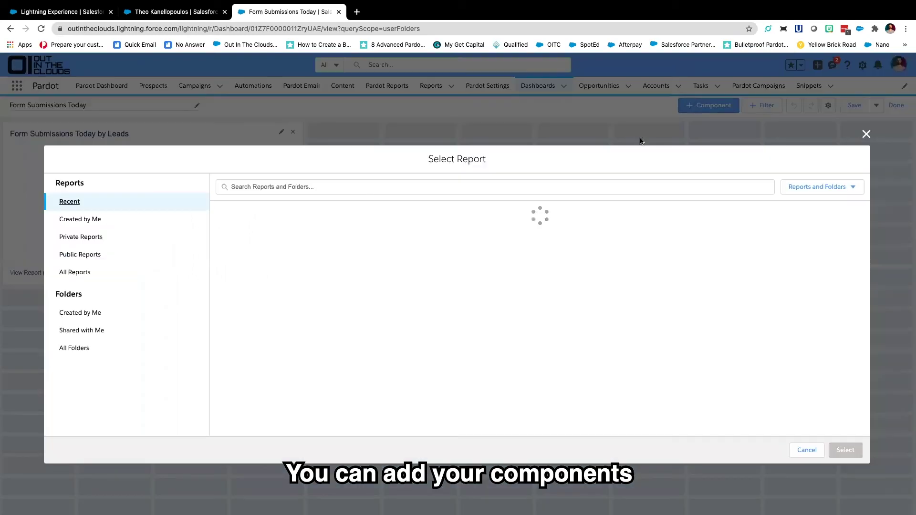
click(282, 237)
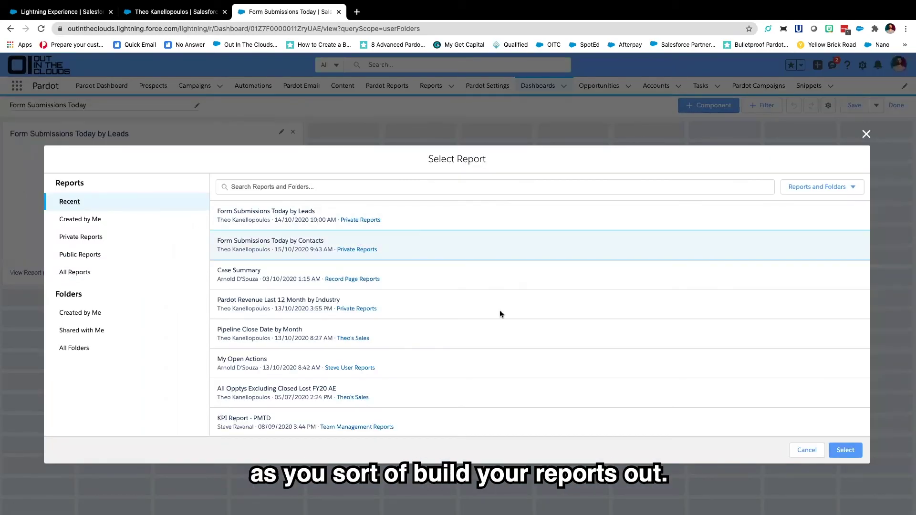
click(846, 450)
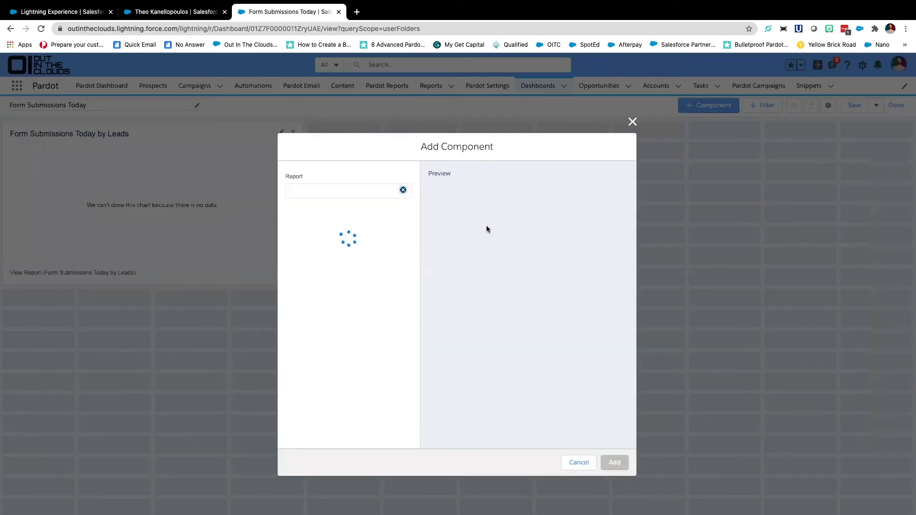
click(399, 245)
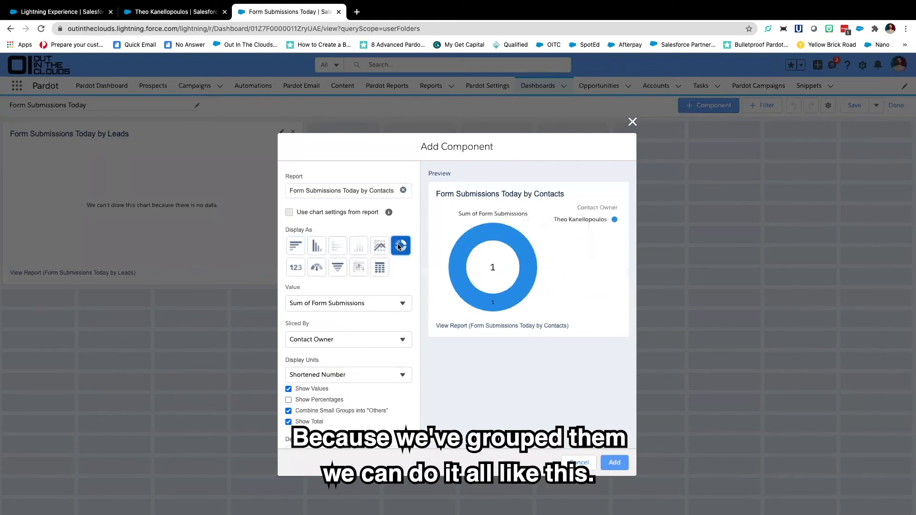
scroll(377, 335, down, 5)
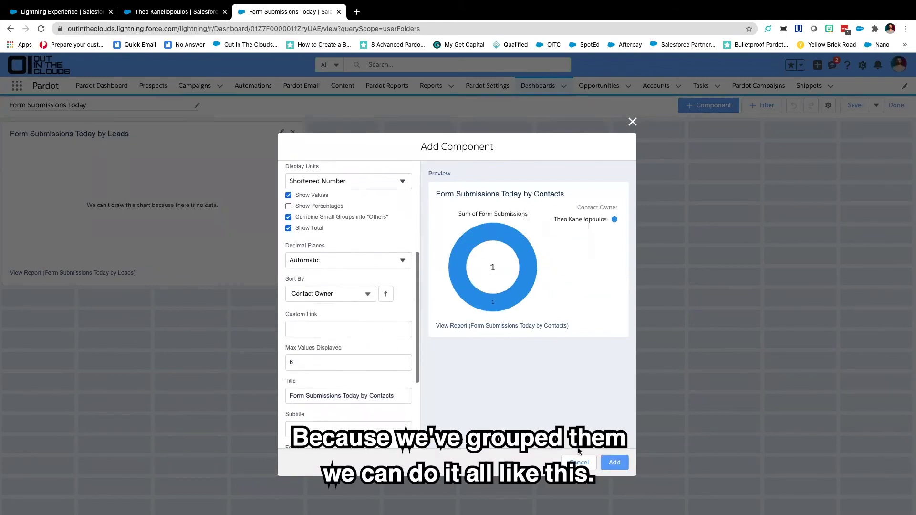
click(614, 463)
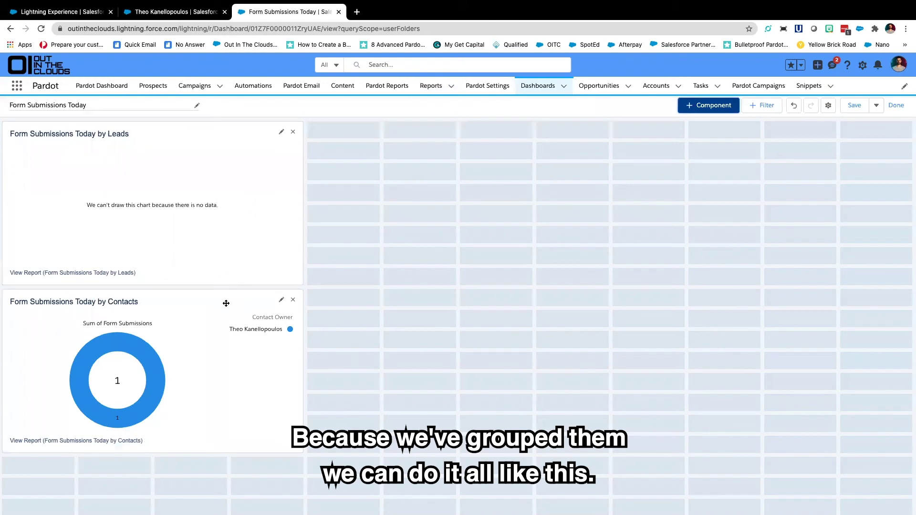
Position the Contacts donut to the right of the Leads chart and finish editing
drag(226, 303, 532, 149)
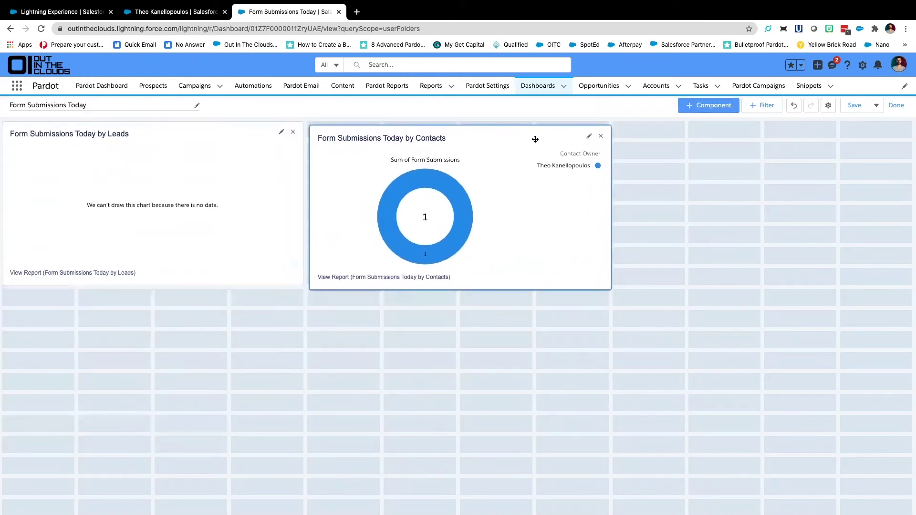
drag(536, 139, 535, 139)
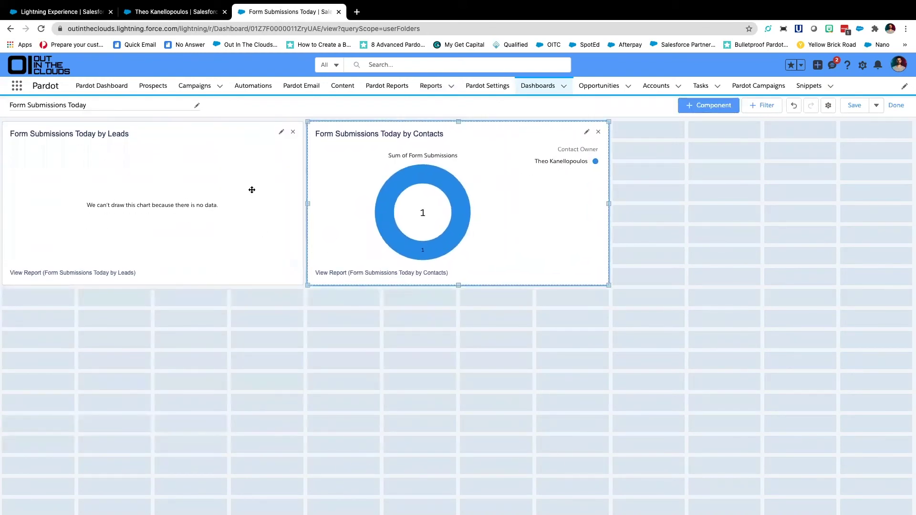
click(906, 109)
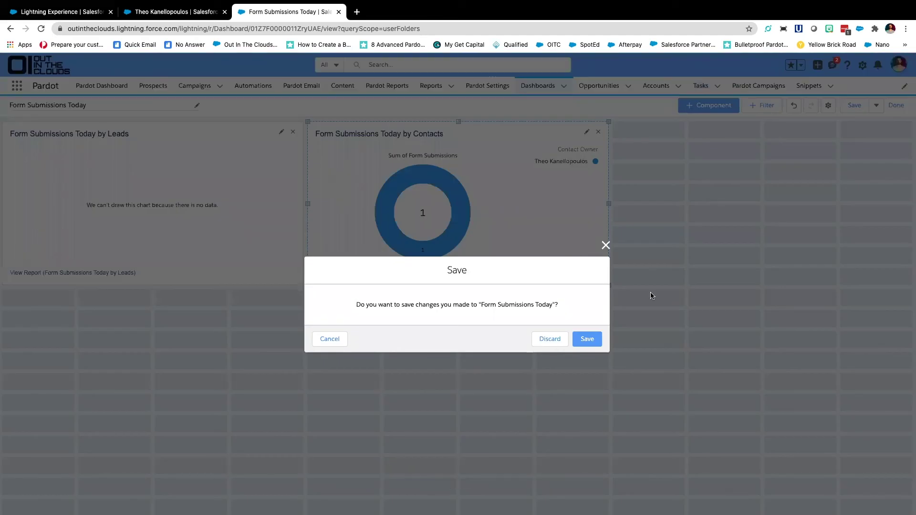
click(582, 341)
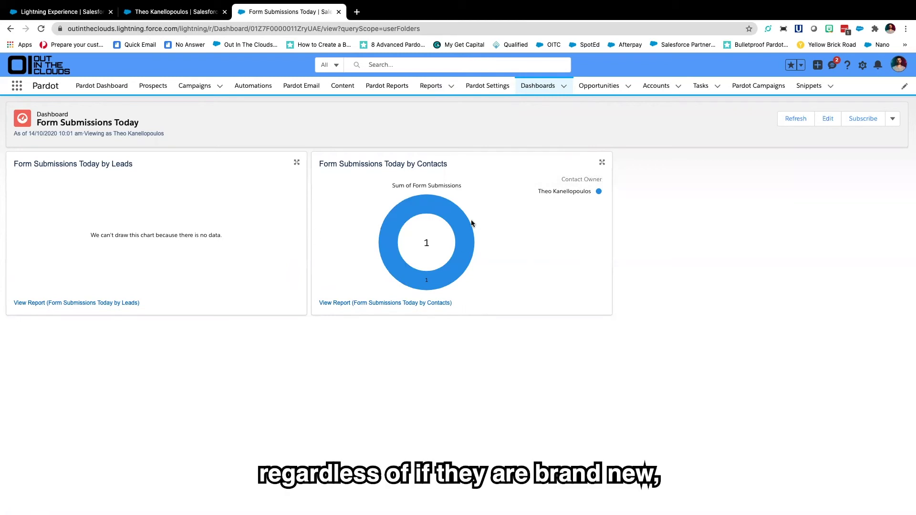
Confirm the dashboard save so the Contacts donut appears beside the empty Leads chart
mouse_move(470, 237)
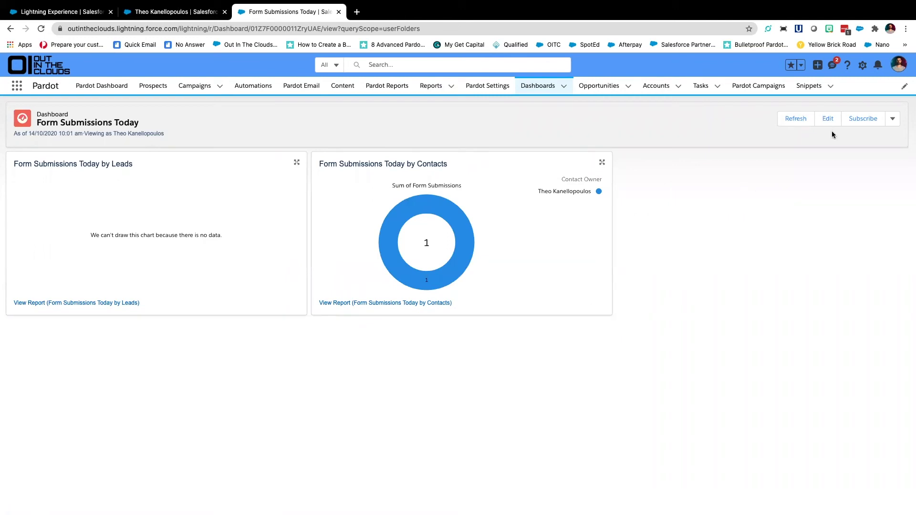
Check the contact record, then go through Recent reports to open Form Submissions Today by Leads
click(169, 11)
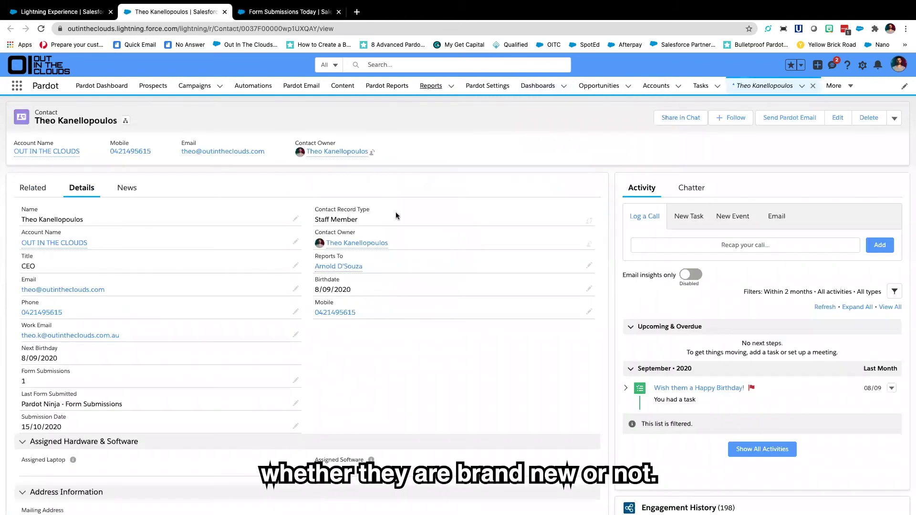
click(288, 11)
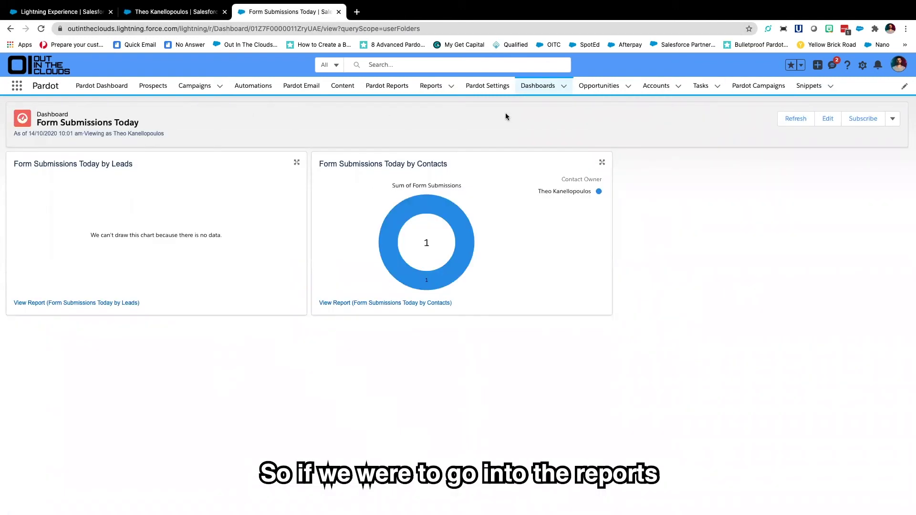
click(438, 86)
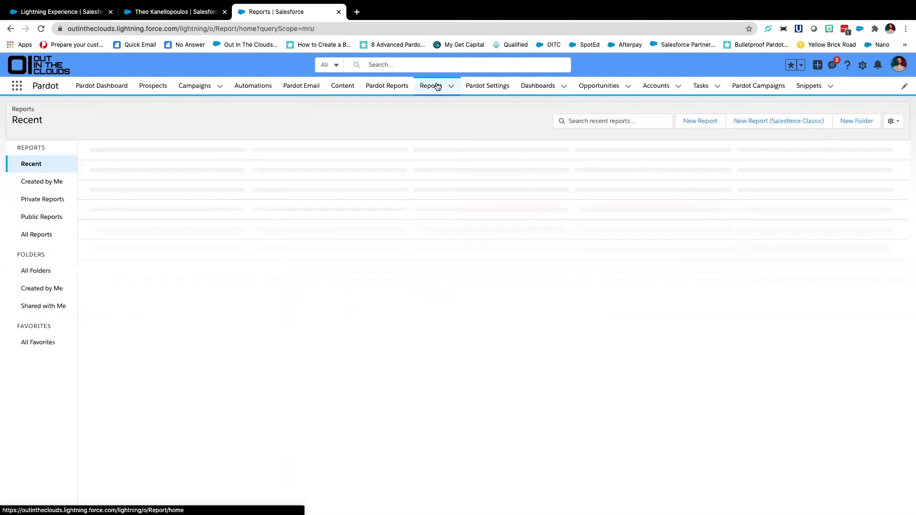
click(91, 194)
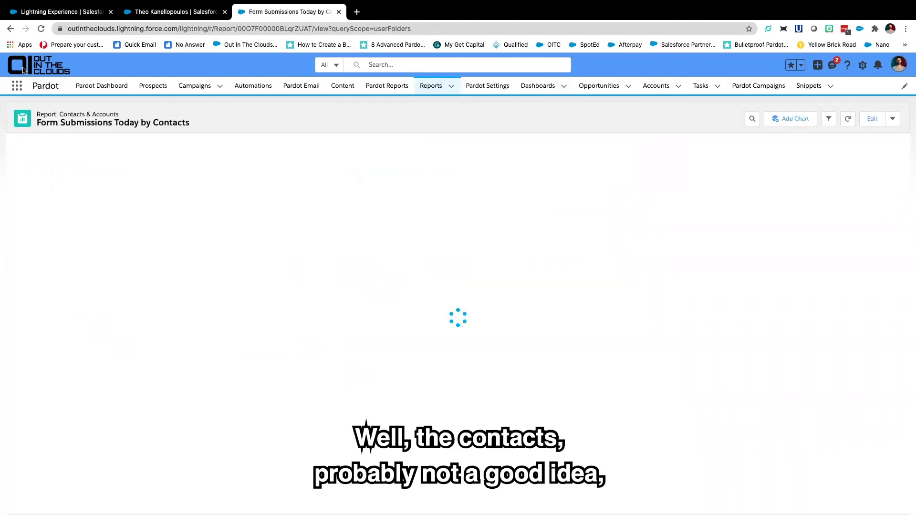
click(8, 30)
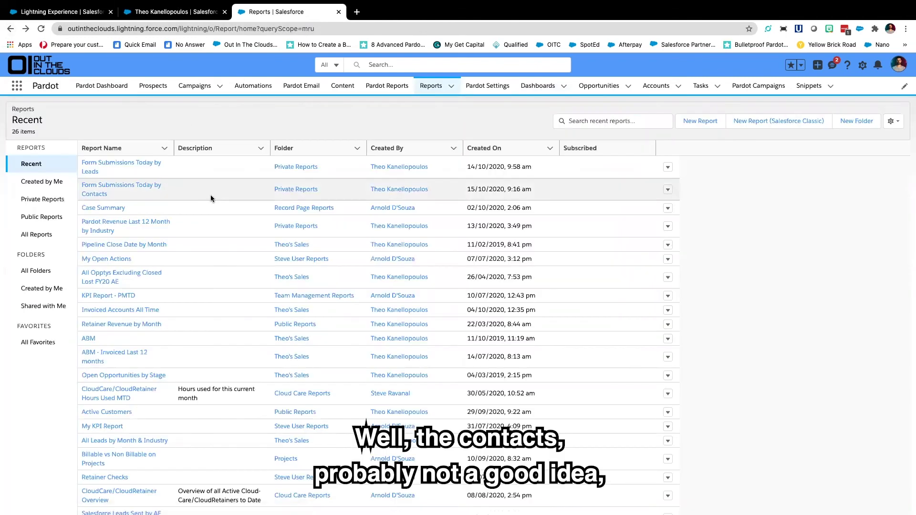
click(85, 168)
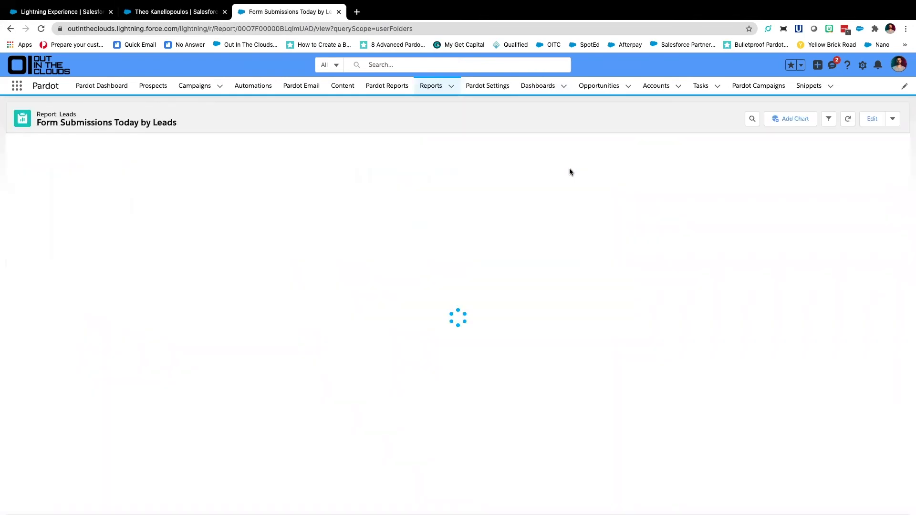
Save As a copy of the Leads report, renamed 'Form Submissions Today - Leads Existing'
click(893, 120)
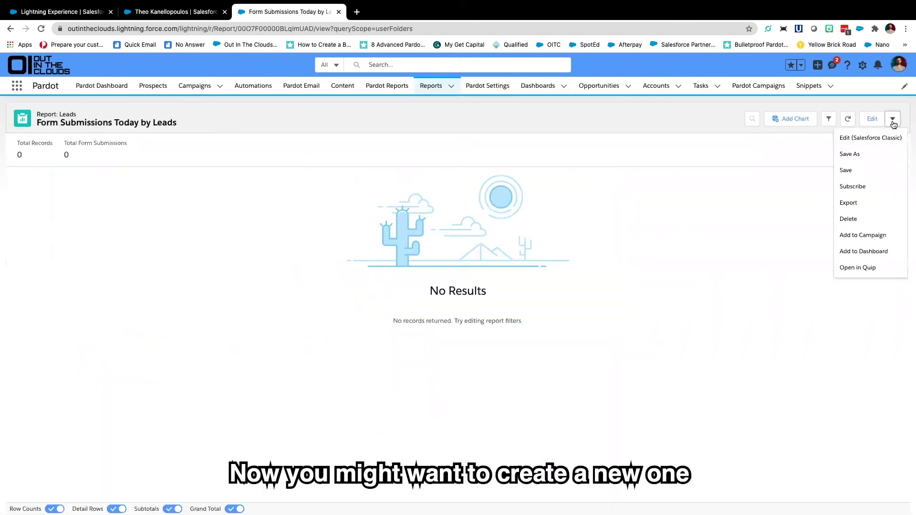
click(851, 156)
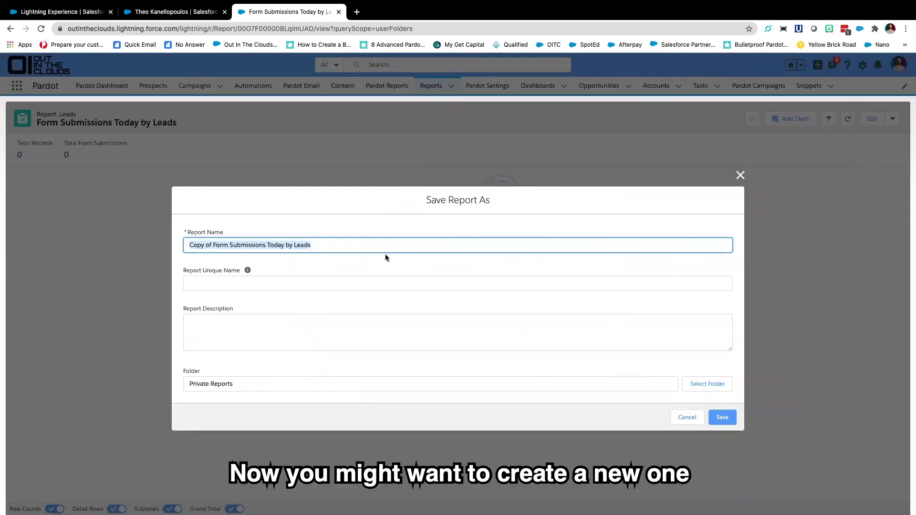
drag(215, 244, 173, 245)
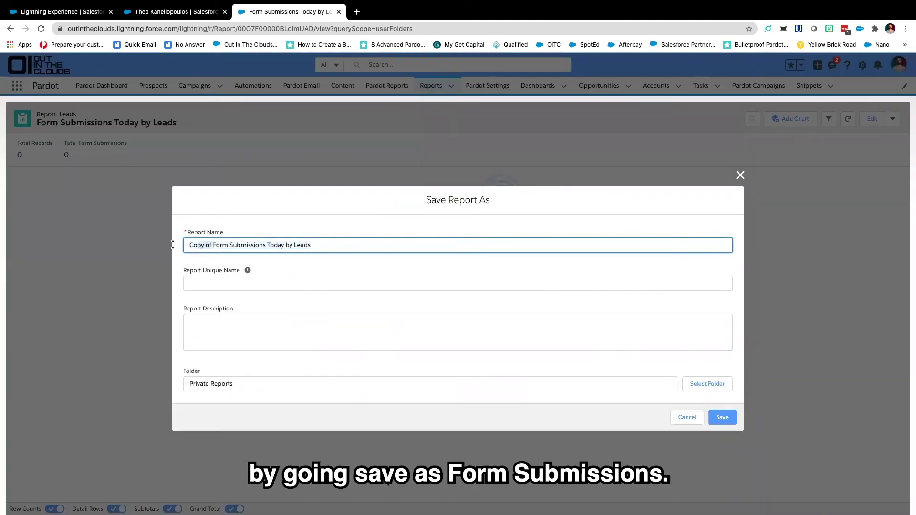
key(BackSpace)
click(294, 246)
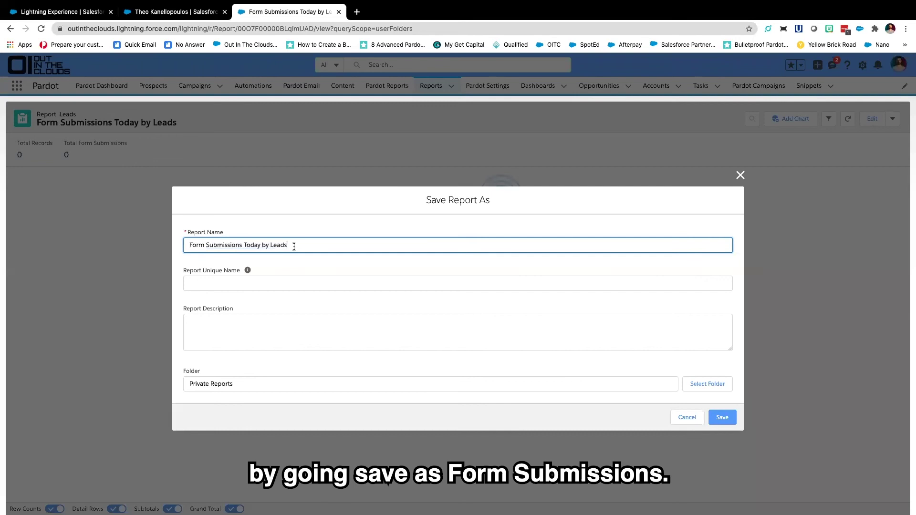
text(()
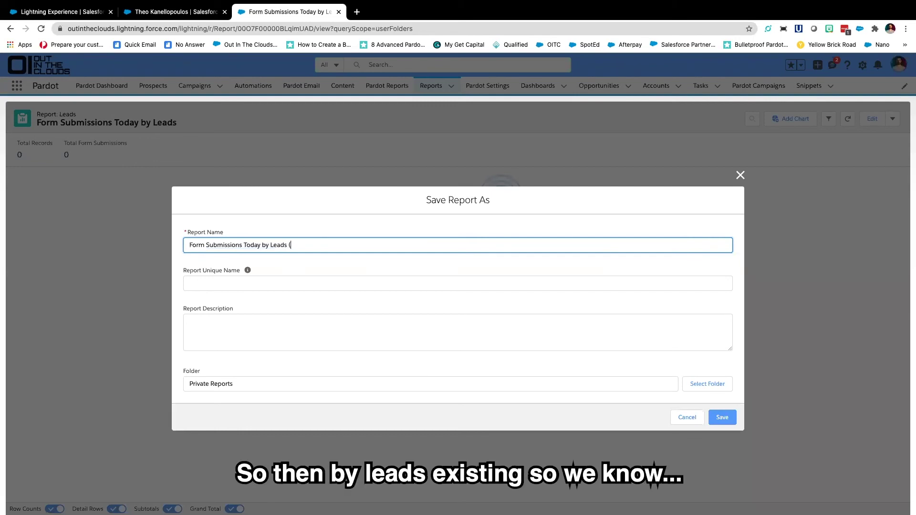
text(Existin)
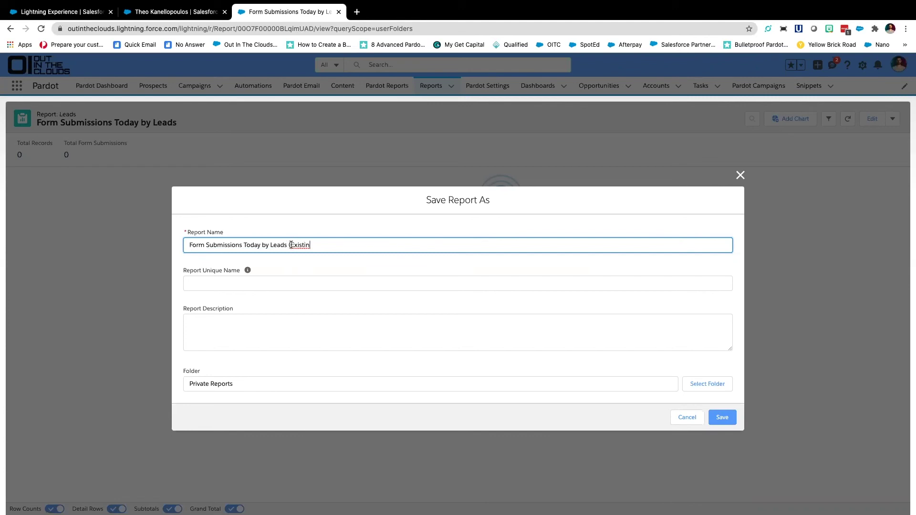
click(271, 246)
key(BackSpace)
key(BackSpace)
key(BackSpace)
text(- )
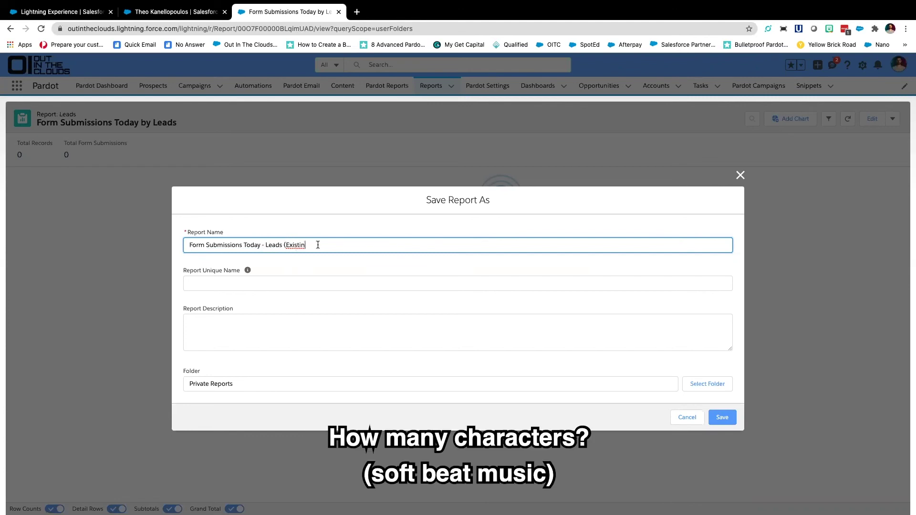
text(g)
click(286, 245)
key(BackSpace)
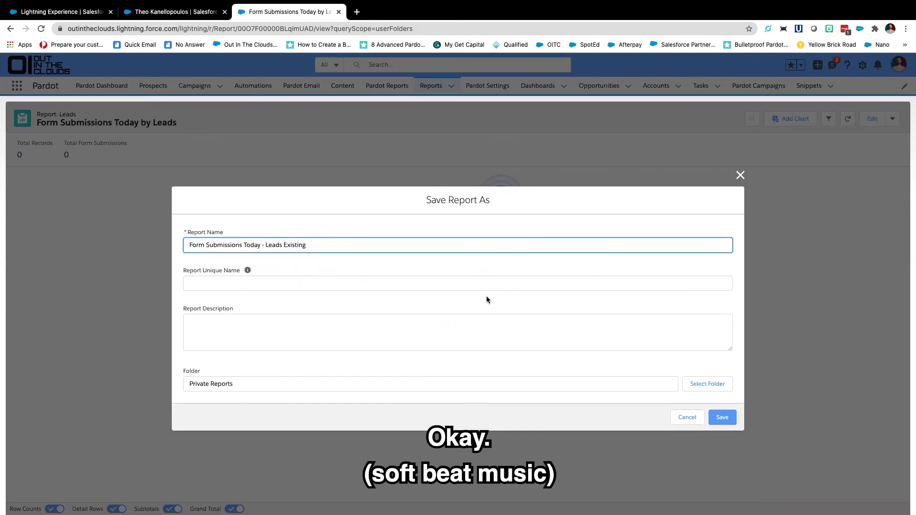
click(487, 300)
click(720, 417)
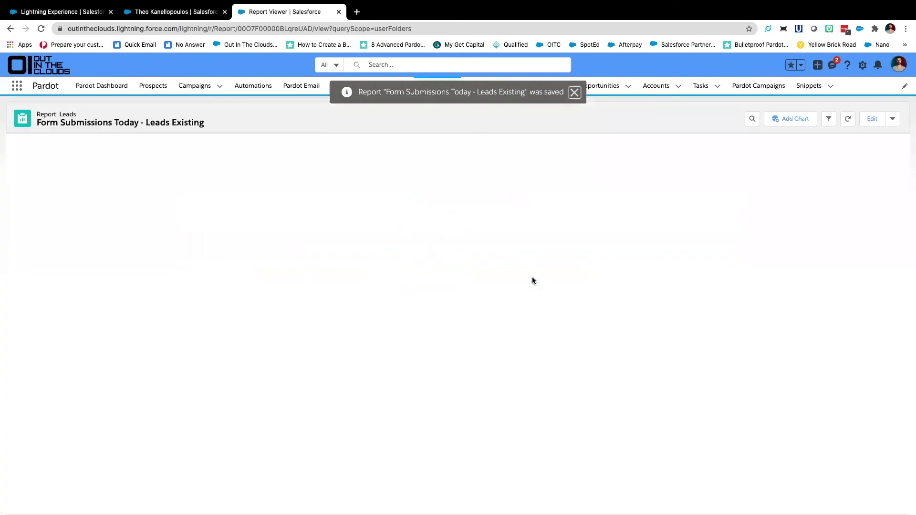
Add a Form Submissions greater-or-equal 2 filter to the Leads Existing report and run it
click(872, 119)
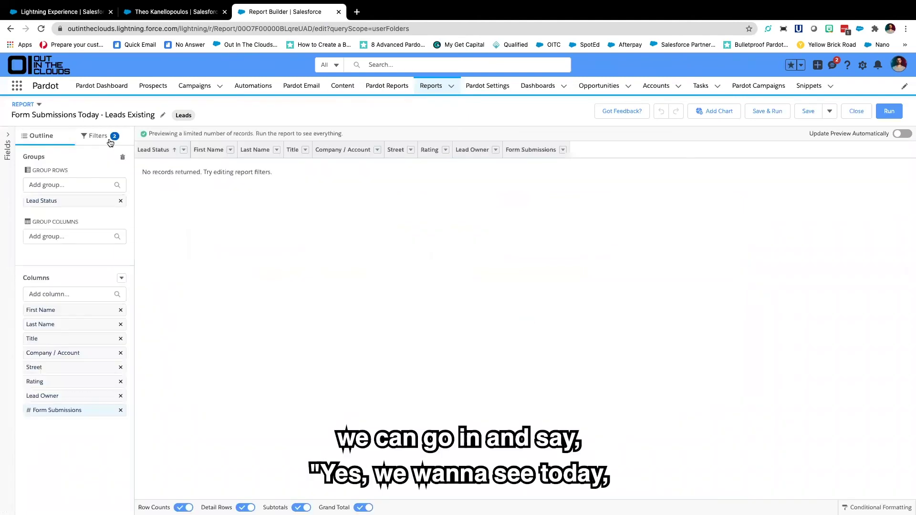
click(106, 138)
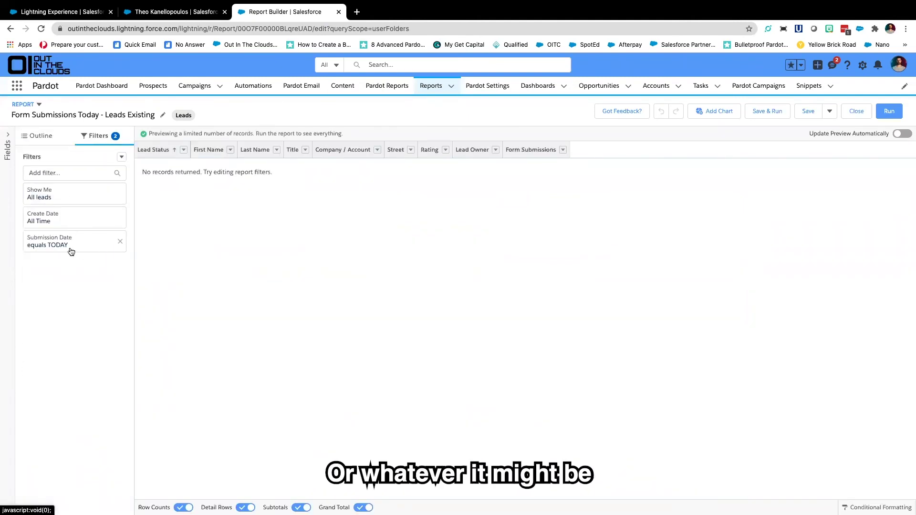
click(69, 171)
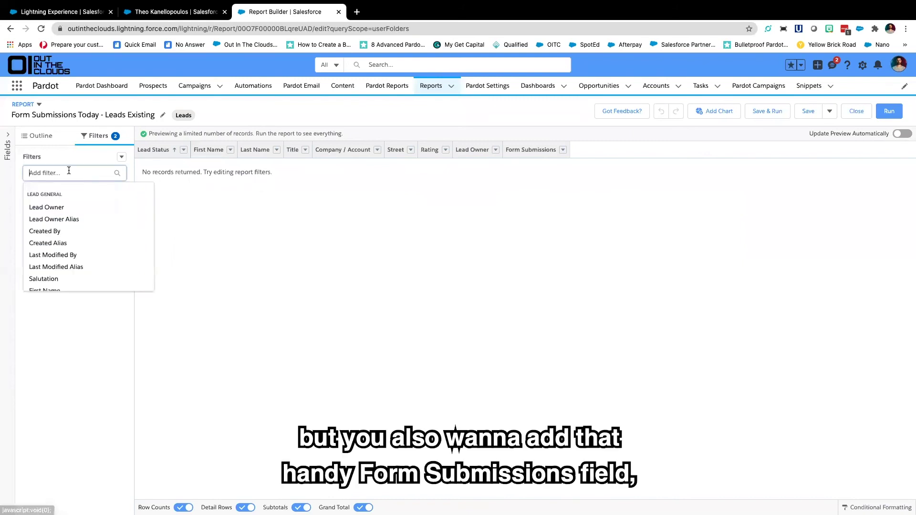
text(form su)
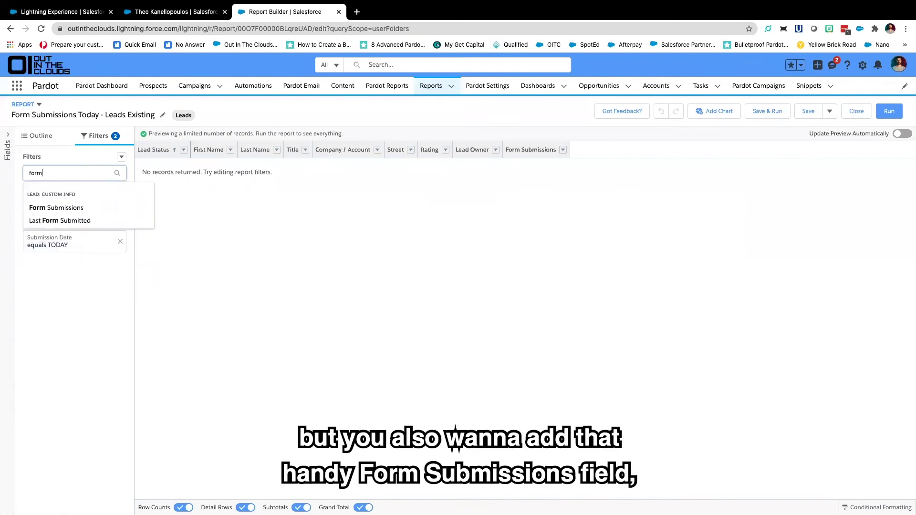
click(71, 208)
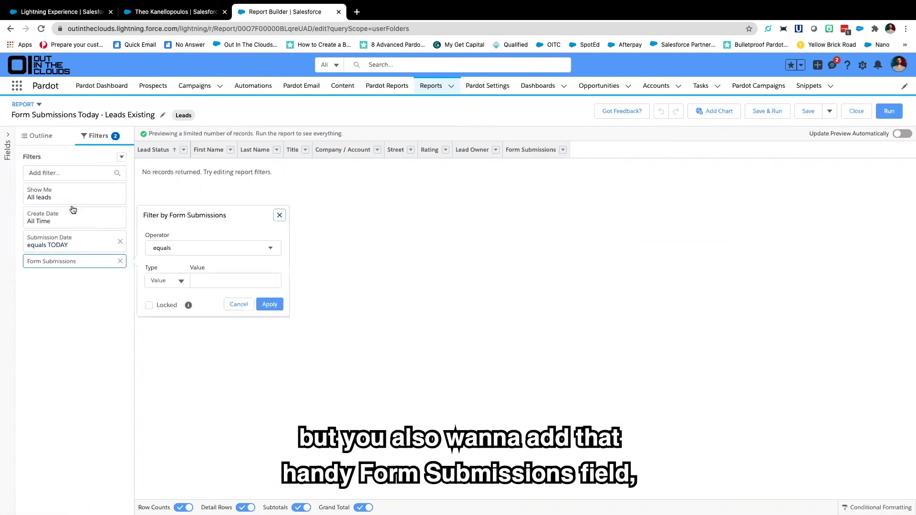
click(196, 248)
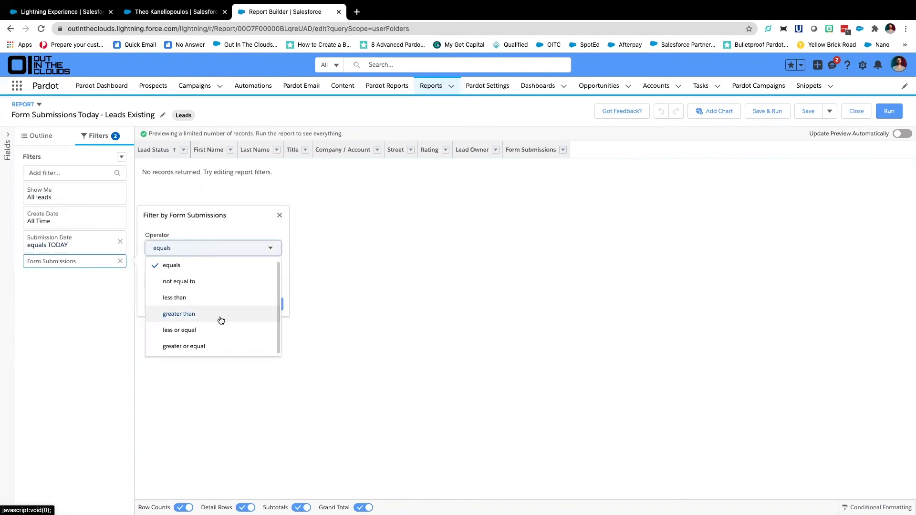
click(184, 347)
click(209, 280)
text(2)
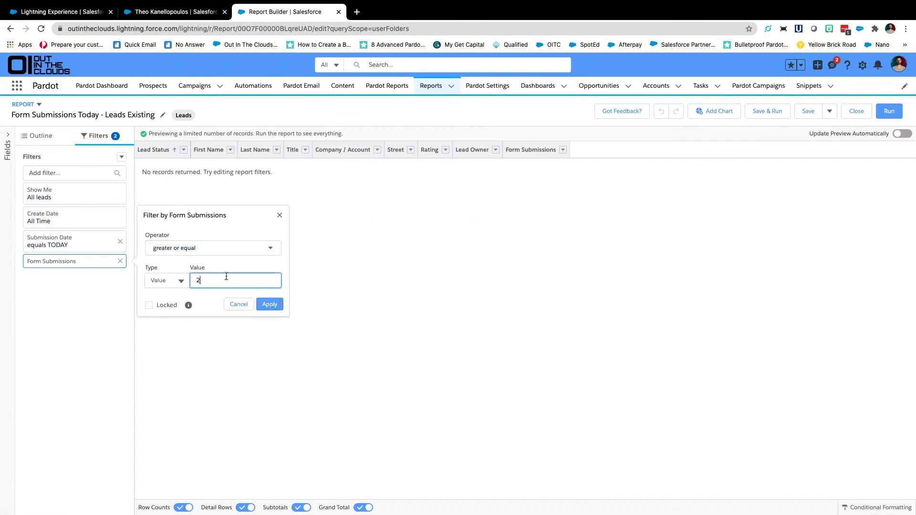
click(270, 305)
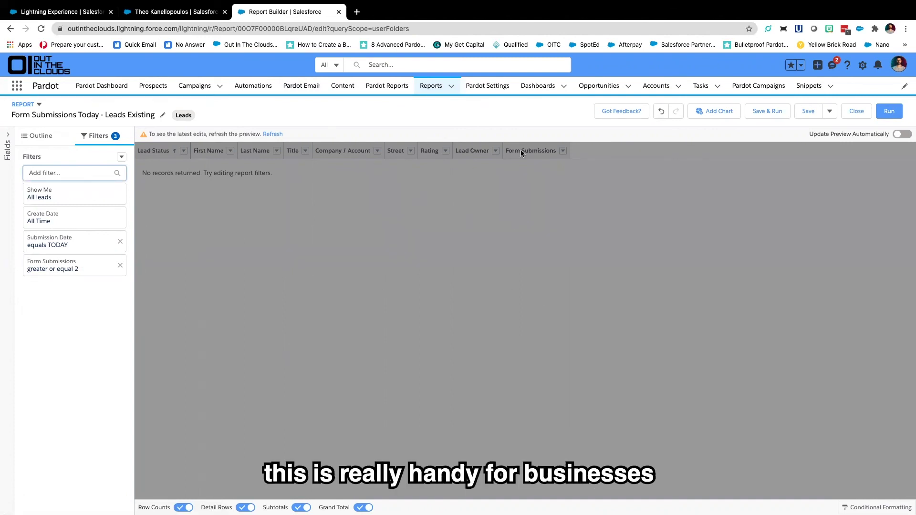
click(890, 113)
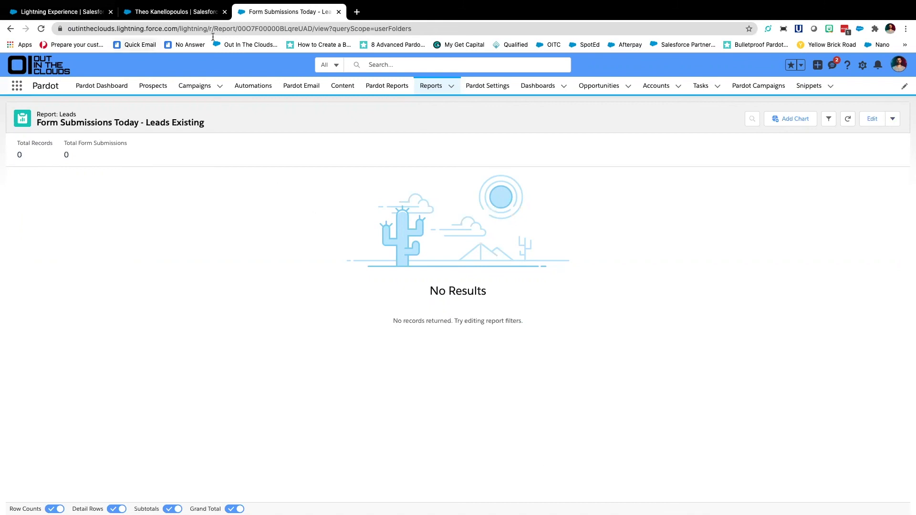
Leave the empty Leads Existing report results for the Dashboards list
click(536, 88)
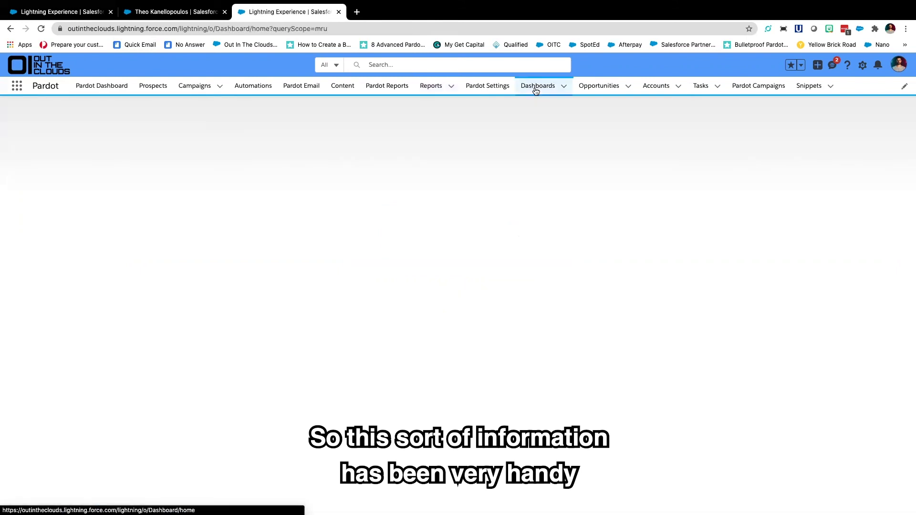
Open the Form Submissions Today dashboard from the Recent dashboards list
click(128, 164)
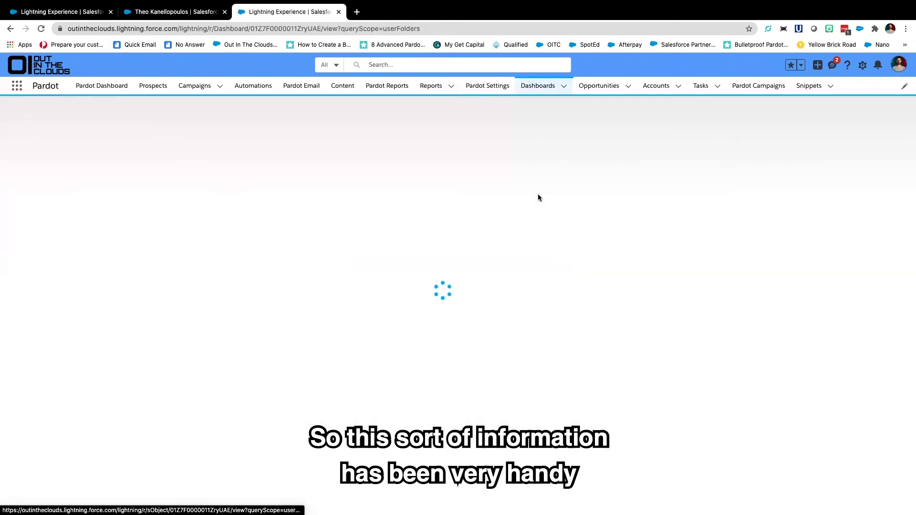